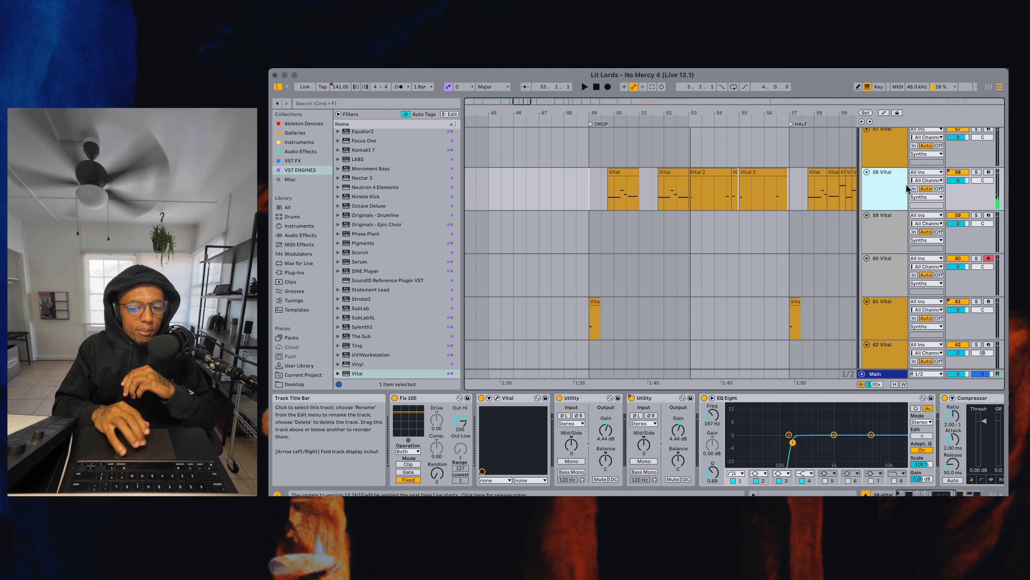
# Arm track 58 Vital for recording and audition its bass sound
pyautogui.click(988, 172)
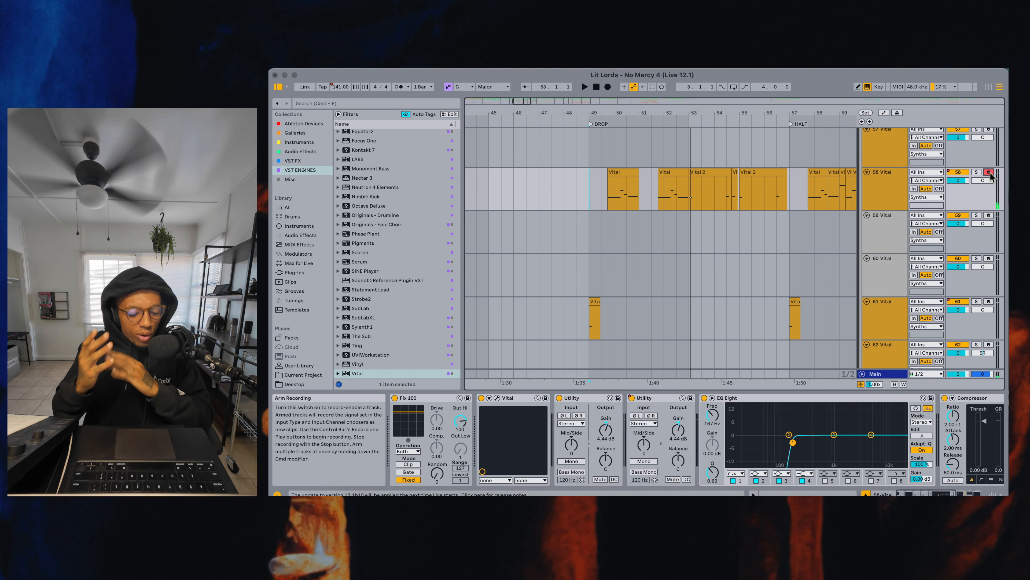
pyautogui.press('s')
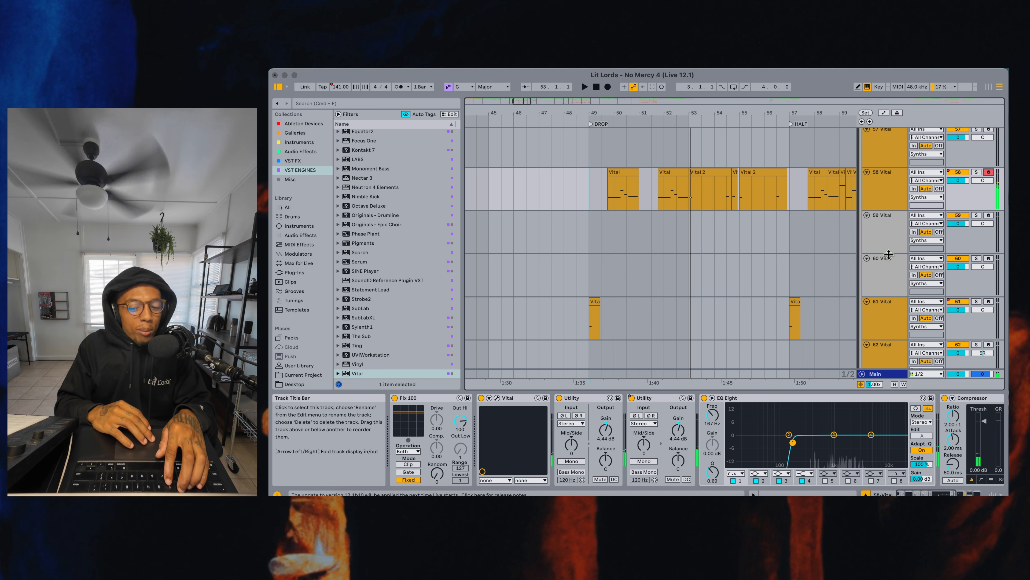
# Arm track 60 Vital for recording and open its Vital synth with the Init Preset
pyautogui.click(890, 263)
pyautogui.click(989, 259)
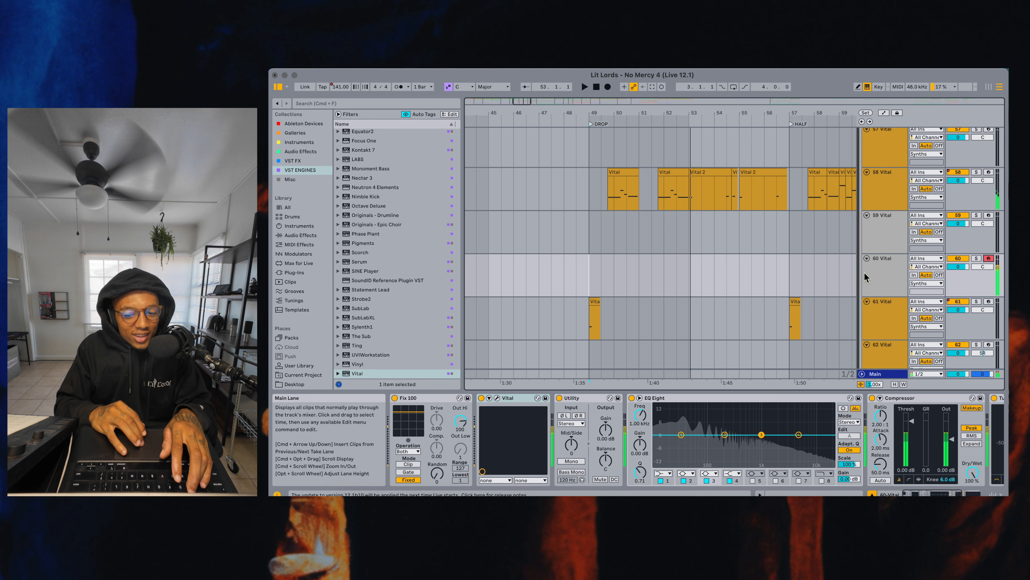
pyautogui.click(889, 273)
pyautogui.click(498, 398)
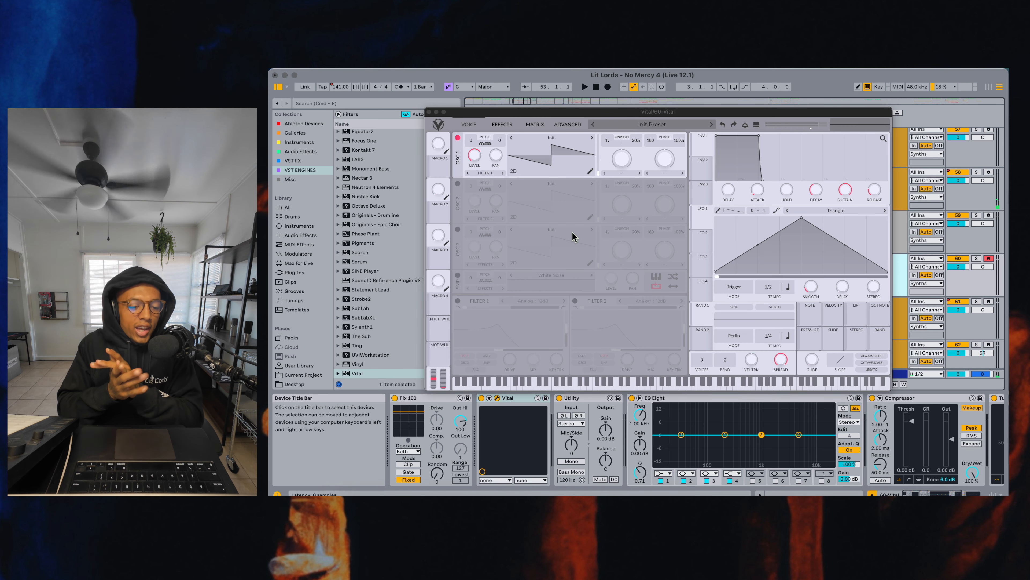
# Close the synth window and examine track 58's effects chain through to its SuperPlate reverb
pyautogui.click(429, 111)
pyautogui.click(876, 191)
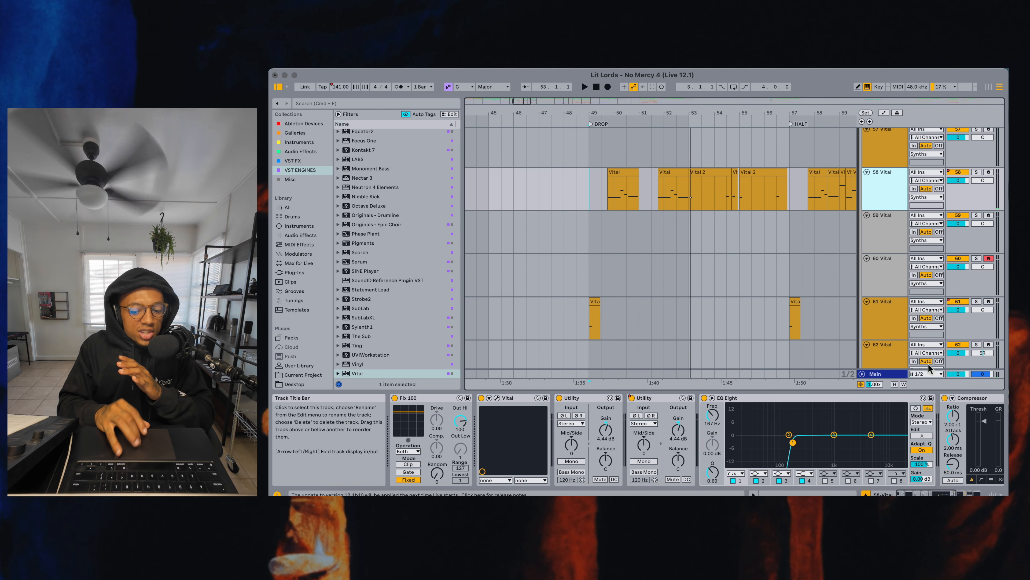
pyautogui.hscroll(5, 902, 420)
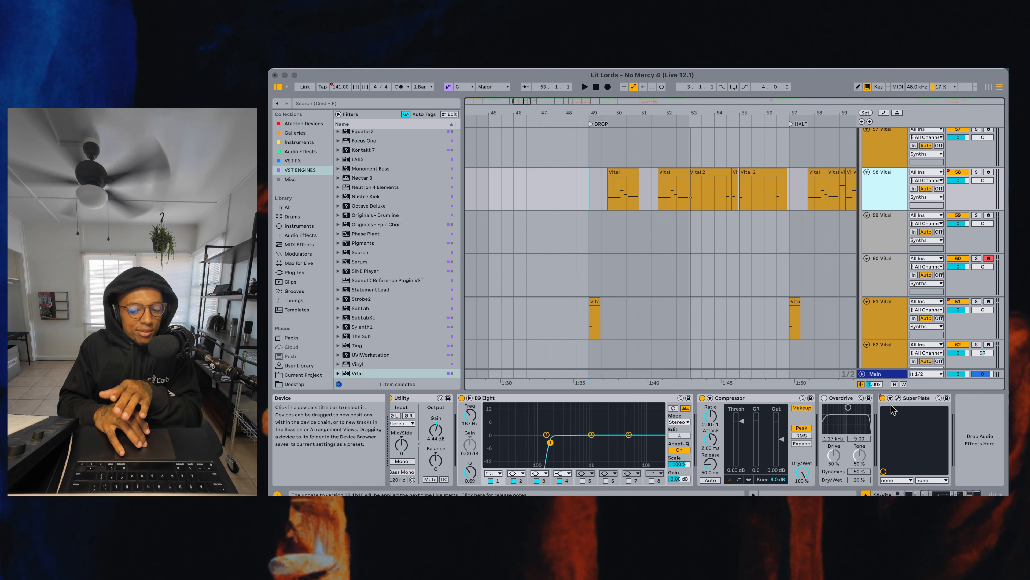
pyautogui.click(899, 402)
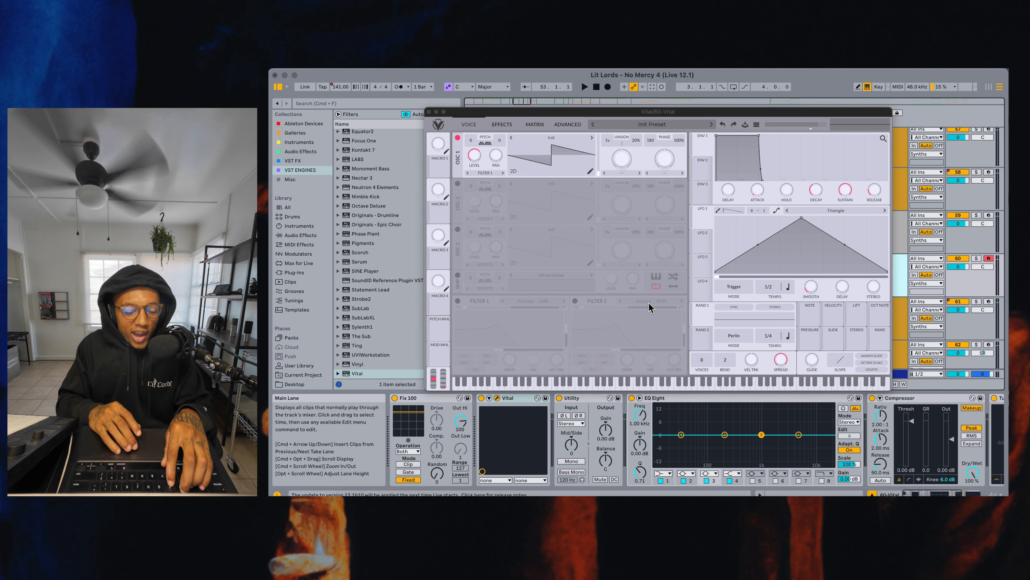
# Audition track 60's initial patch, and switch off oscillator 1 in favour of oscillators 2 and 3
pyautogui.press('f')
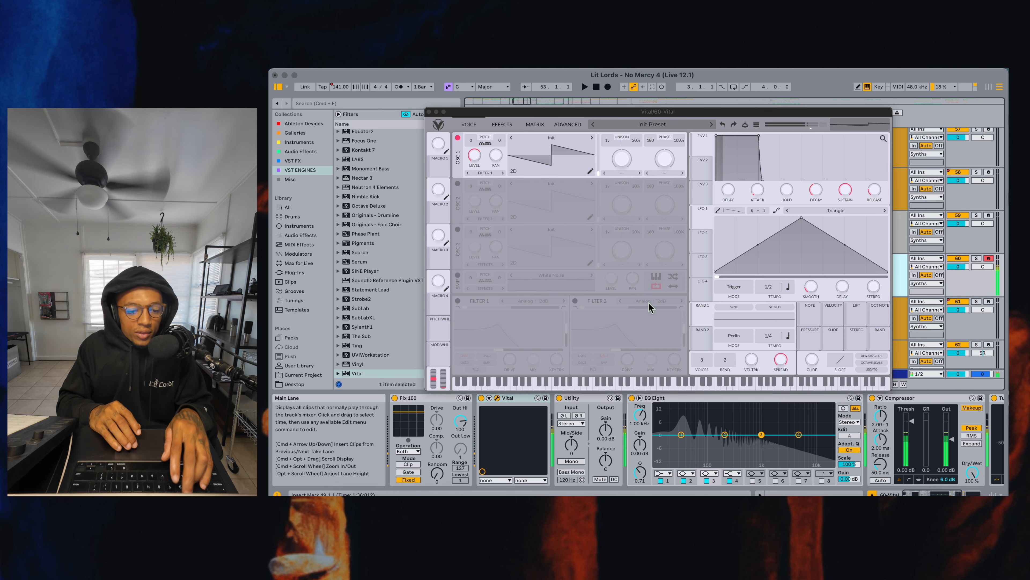
pyautogui.click(458, 137)
pyautogui.click(457, 183)
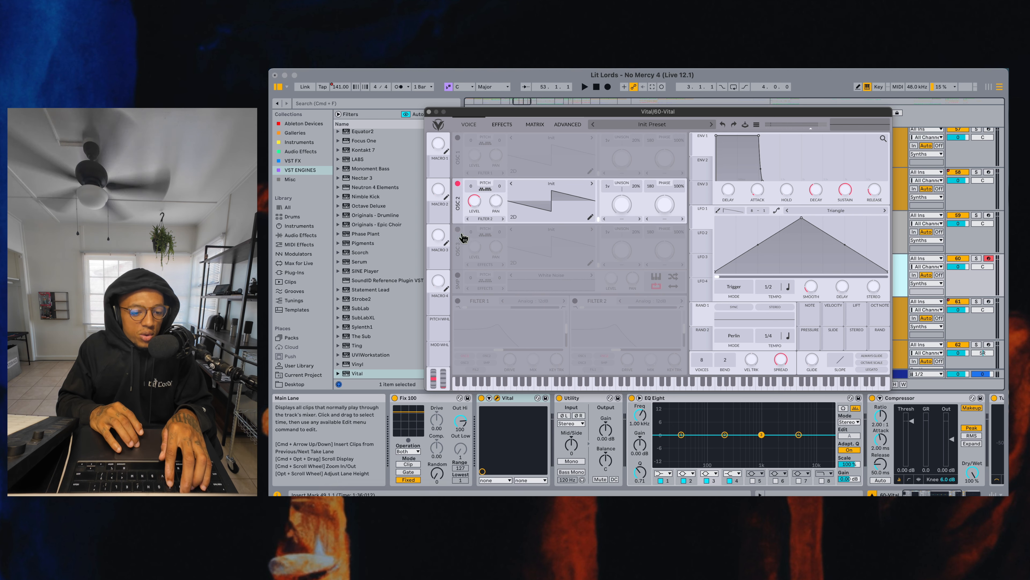
pyautogui.click(458, 229)
# Set the phase to 0 and the phase randomization to 0% on oscillators 2 and 3
pyautogui.moveTo(654, 186); pyautogui.dragTo(659, 247)
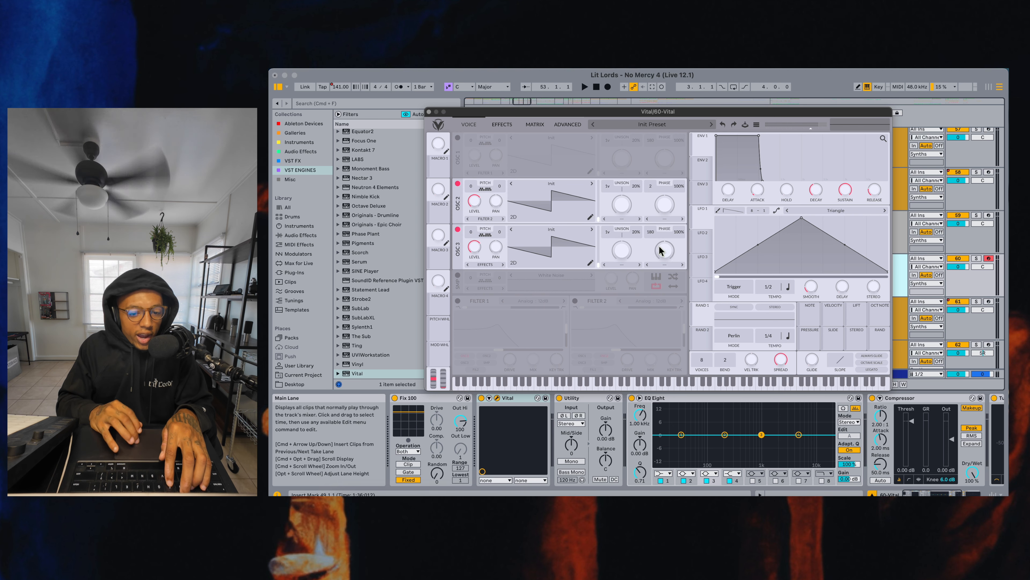
pyautogui.moveTo(680, 187); pyautogui.dragTo(671, 251)
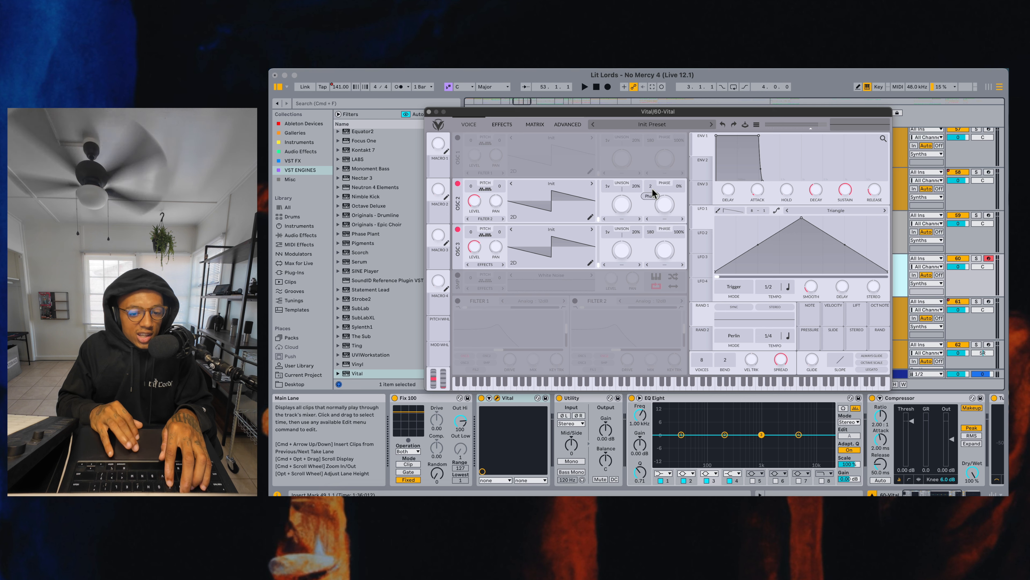
pyautogui.moveTo(649, 232); pyautogui.dragTo(652, 274)
pyautogui.moveTo(676, 236); pyautogui.dragTo(676, 295)
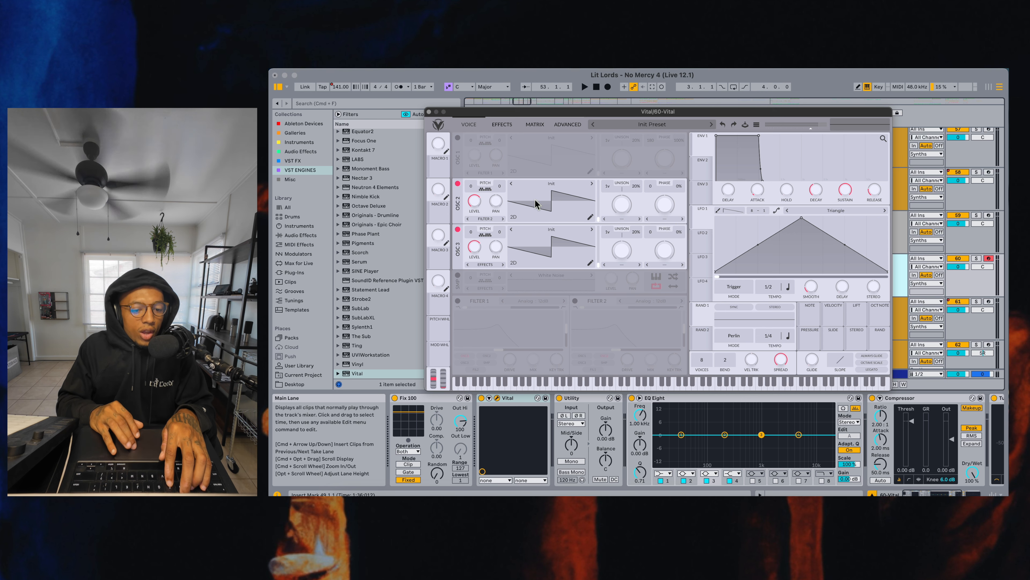
# Load the Basic Shapes wavetable into oscillator 2 and the factory Harmonic Series wavetable into oscillator 3
pyautogui.click(552, 186)
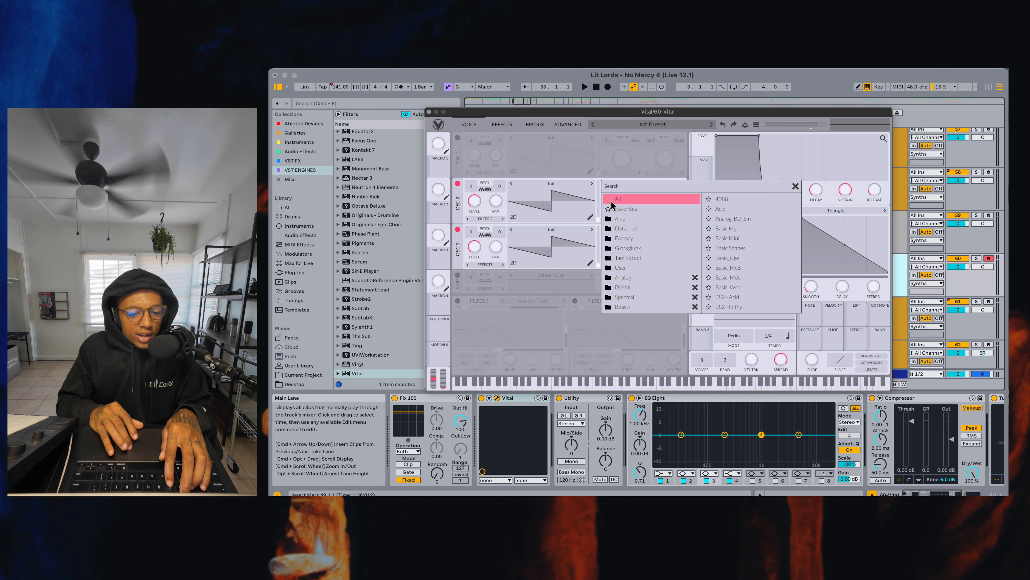
pyautogui.click(624, 209)
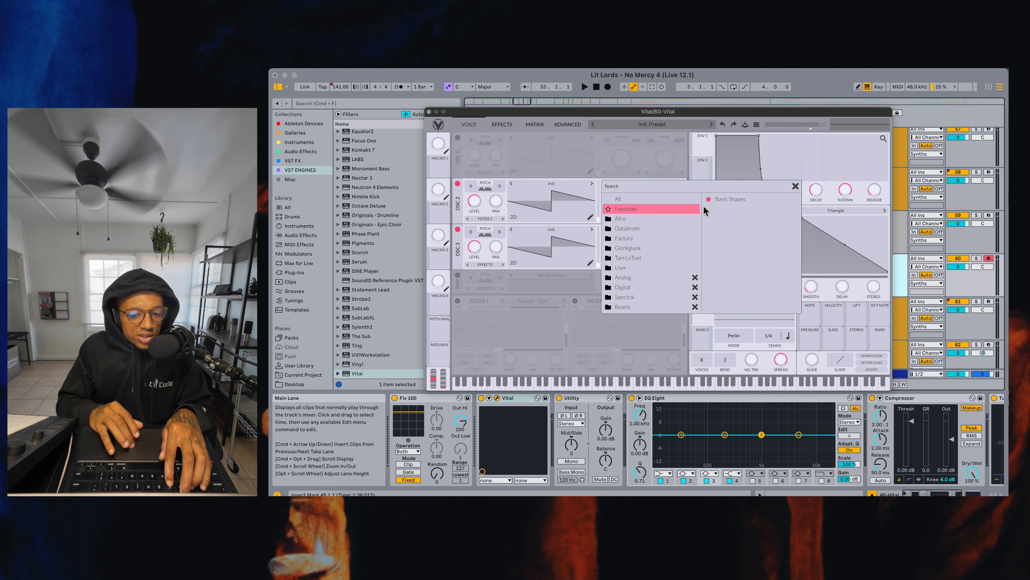
pyautogui.click(731, 199)
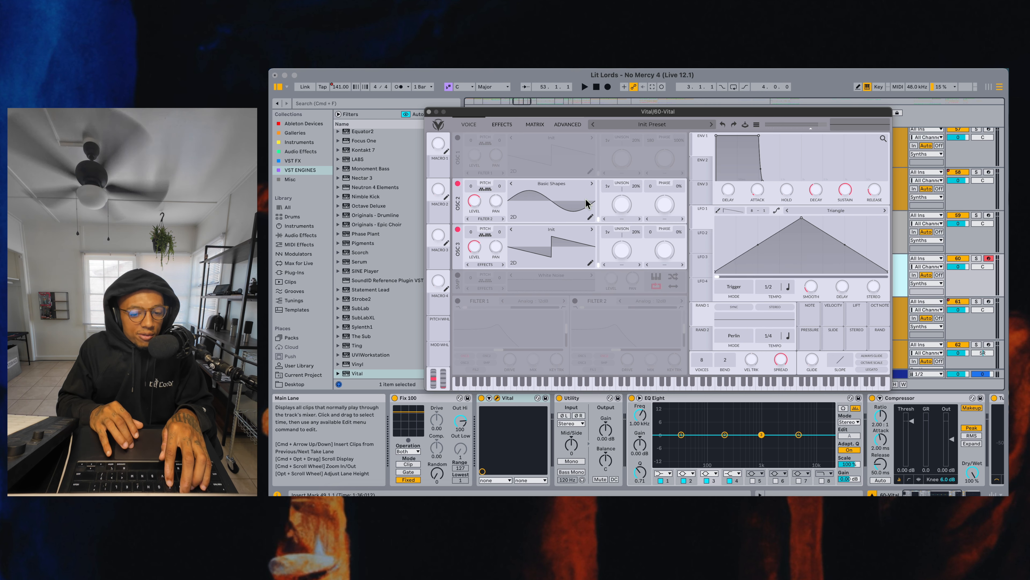
pyautogui.click(555, 235)
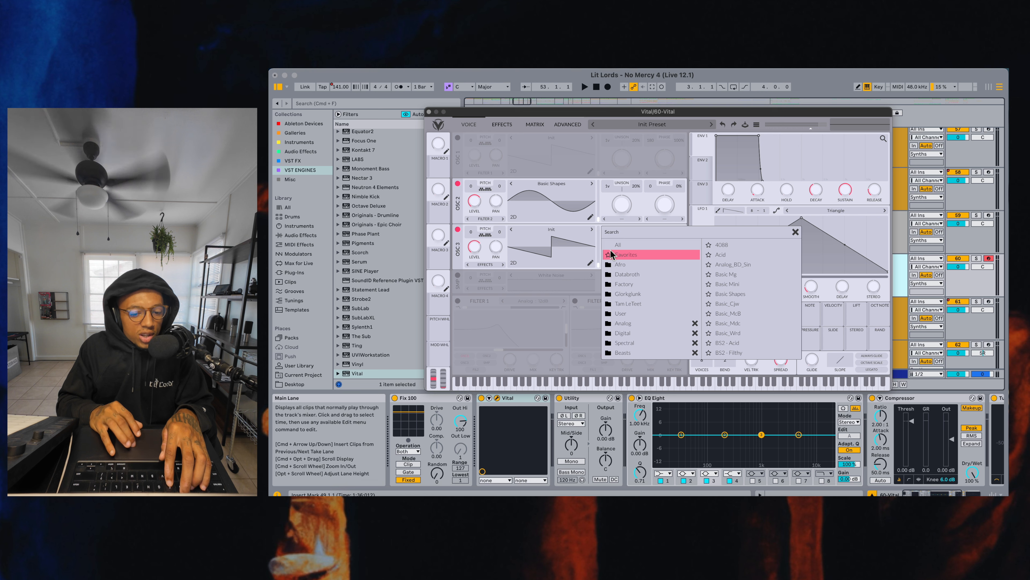
pyautogui.click(624, 284)
pyautogui.click(731, 286)
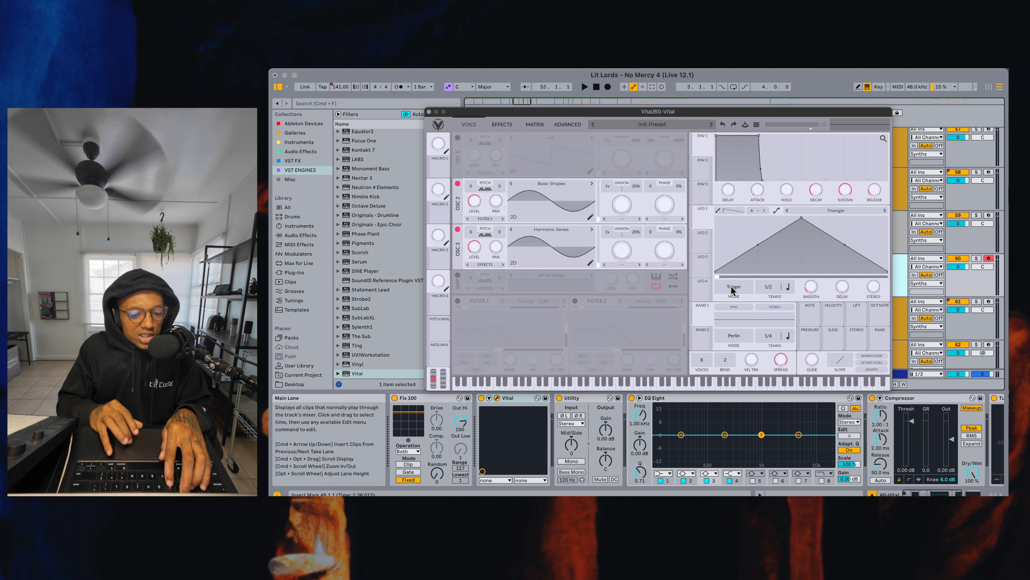
# Raise oscillator 3's wavetable position to a wave with more harmonics and audition the sound
pyautogui.moveTo(577, 260); pyautogui.dragTo(572, 237)
pyautogui.press('s')
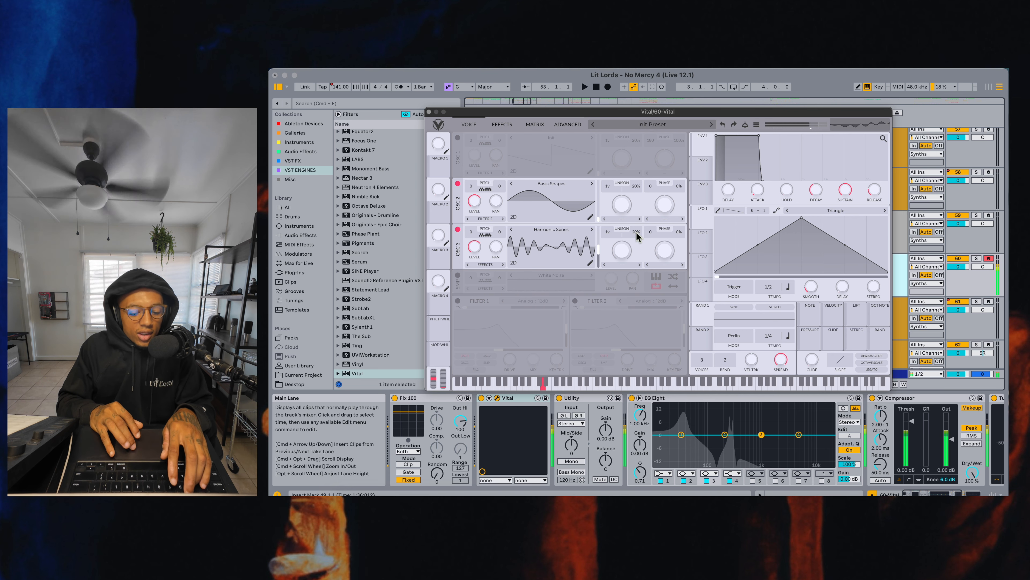
pyautogui.press('h')
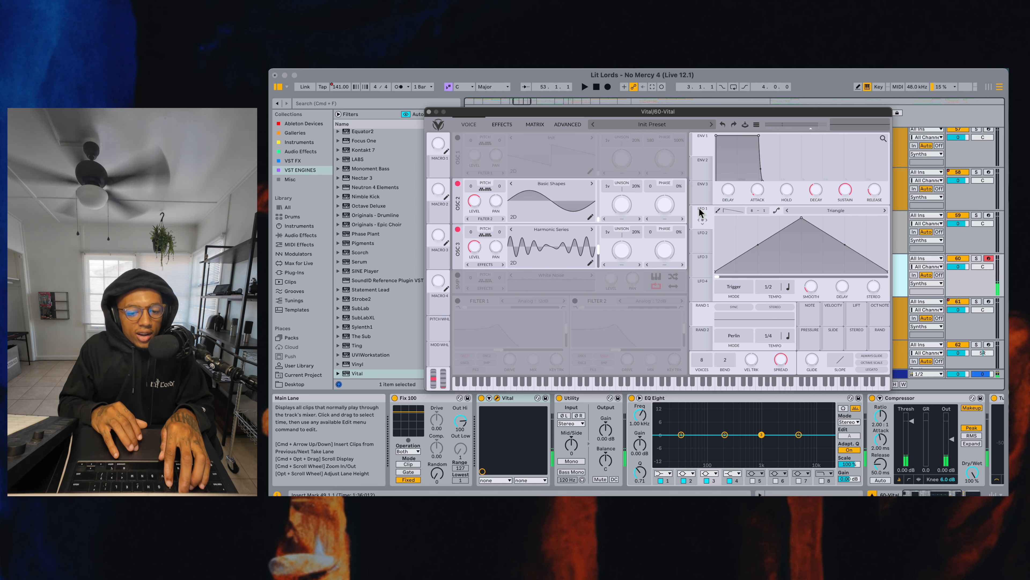
# Bend LFO 1's triangle into a rounded hump at a 1/1 tempo and set envelope 1's attack to about 0.087 seconds
pyautogui.moveTo(761, 246); pyautogui.dragTo(742, 180)
pyautogui.moveTo(844, 242); pyautogui.dragTo(845, 158)
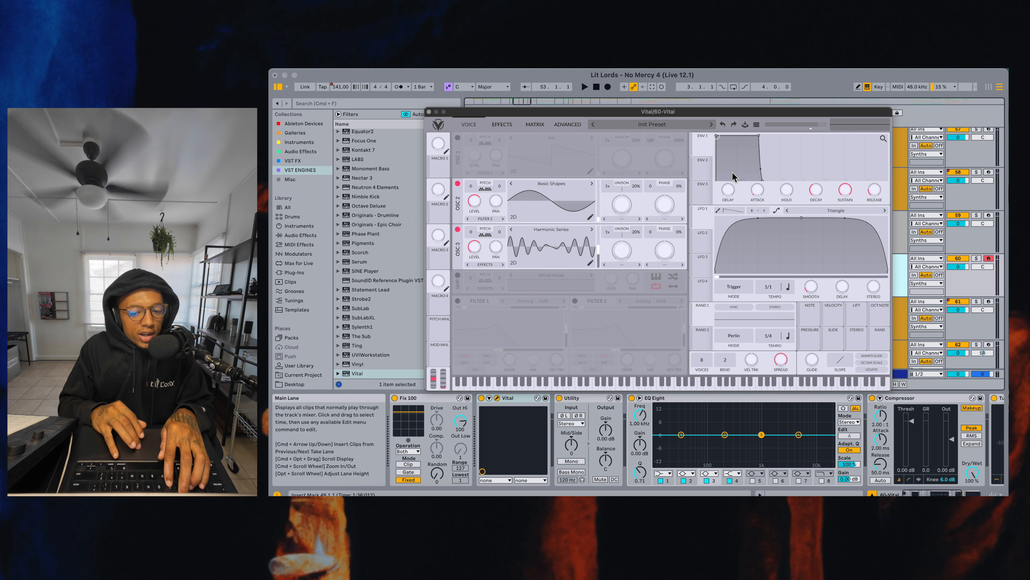
pyautogui.moveTo(760, 198); pyautogui.dragTo(757, 186)
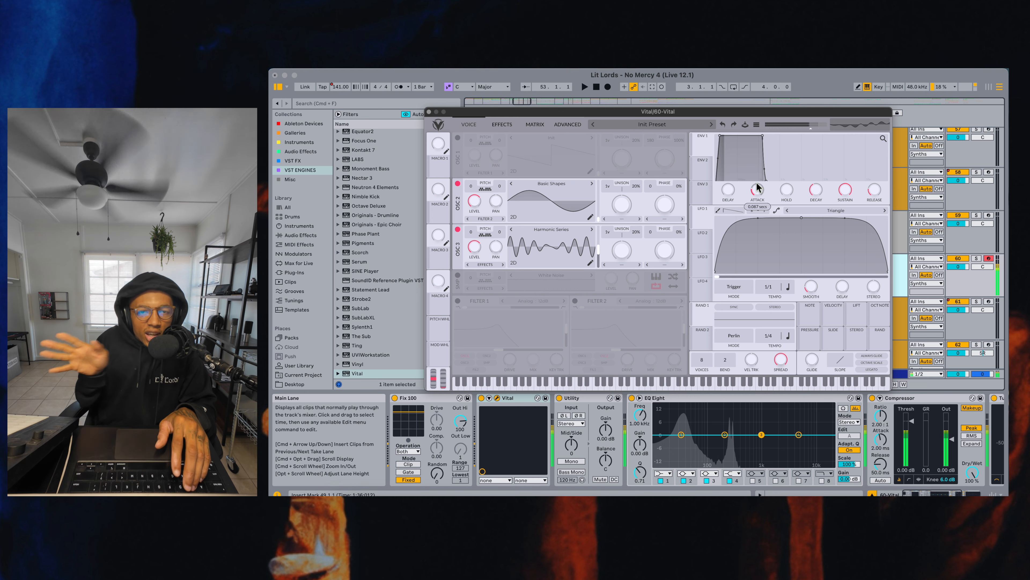
pyautogui.moveTo(757, 185)
pyautogui.mouseDown()
pyautogui.moveTo(757, 224)
pyautogui.moveTo(760, 184)
pyautogui.mouseUp()
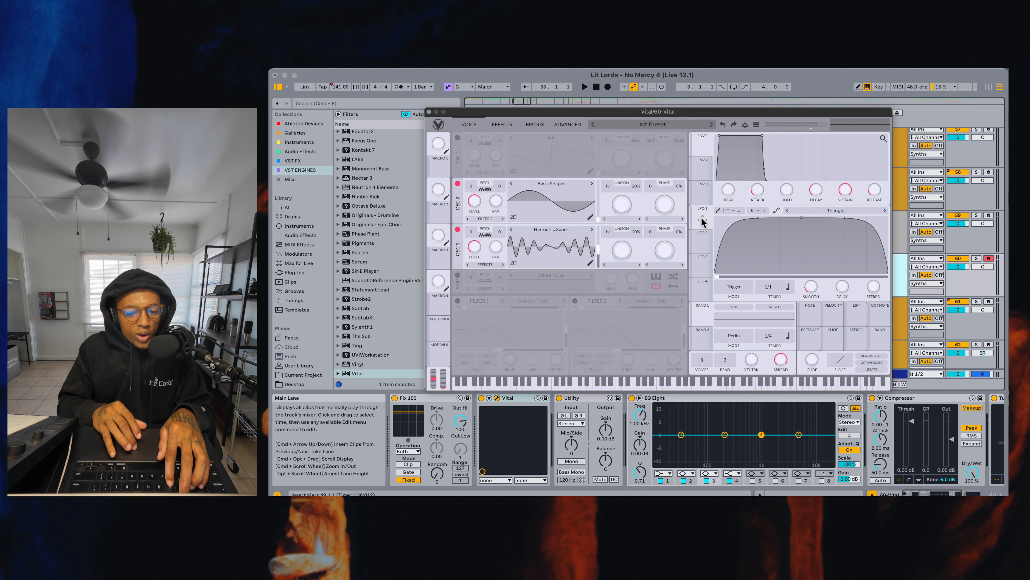
# Modulate oscillator 3's wavetable position with LFO 1 by about 77.68 and audition the movement
pyautogui.moveTo(702, 220); pyautogui.dragTo(593, 257)
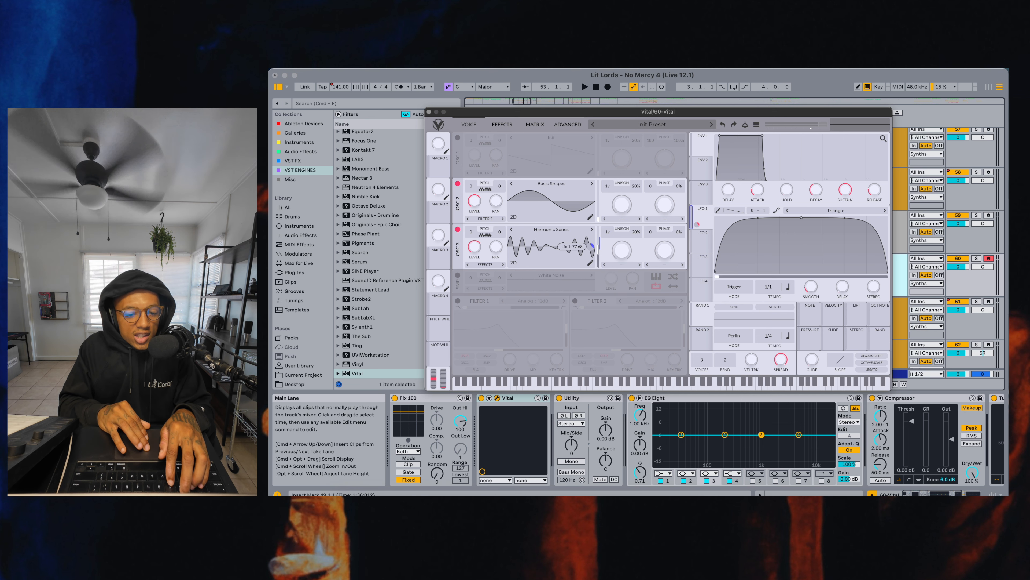
pyautogui.press('f')
pyautogui.press('e')
pyautogui.press('e')
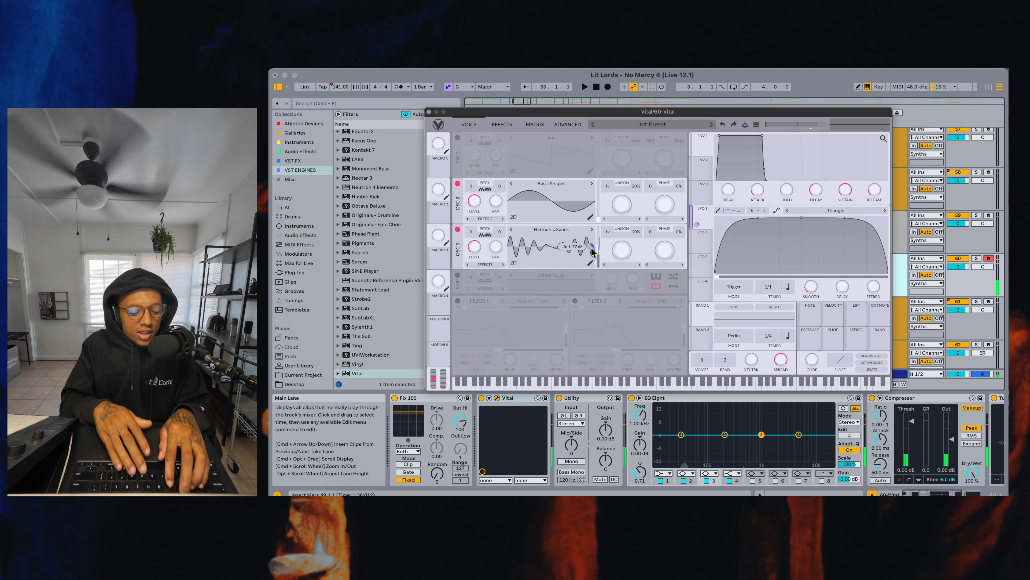
pyautogui.press('s')
pyautogui.press('f')
pyautogui.press('e')
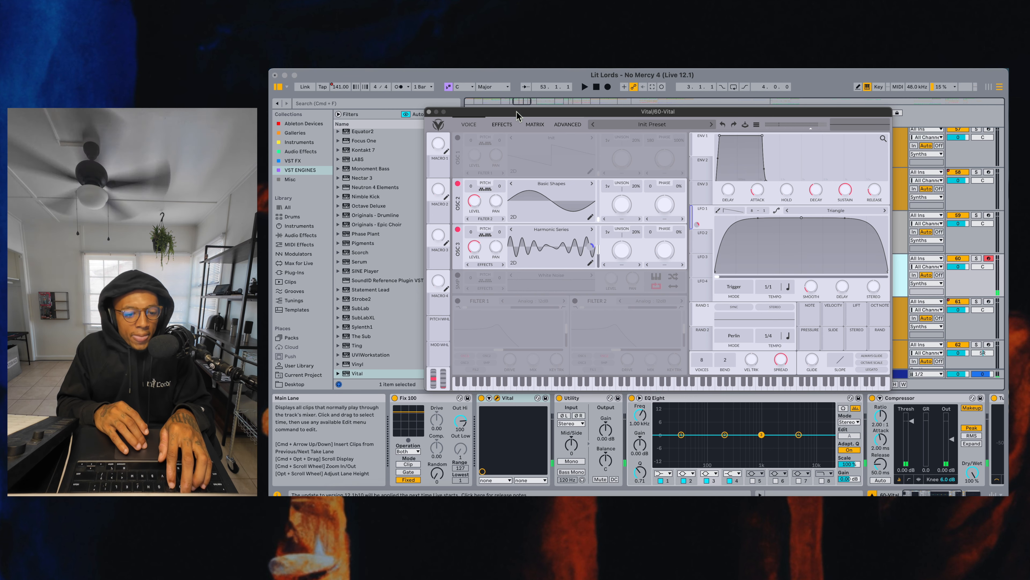
# Enable the Multiband compressor effect in Vital and audition the compressed bass
pyautogui.click(502, 124)
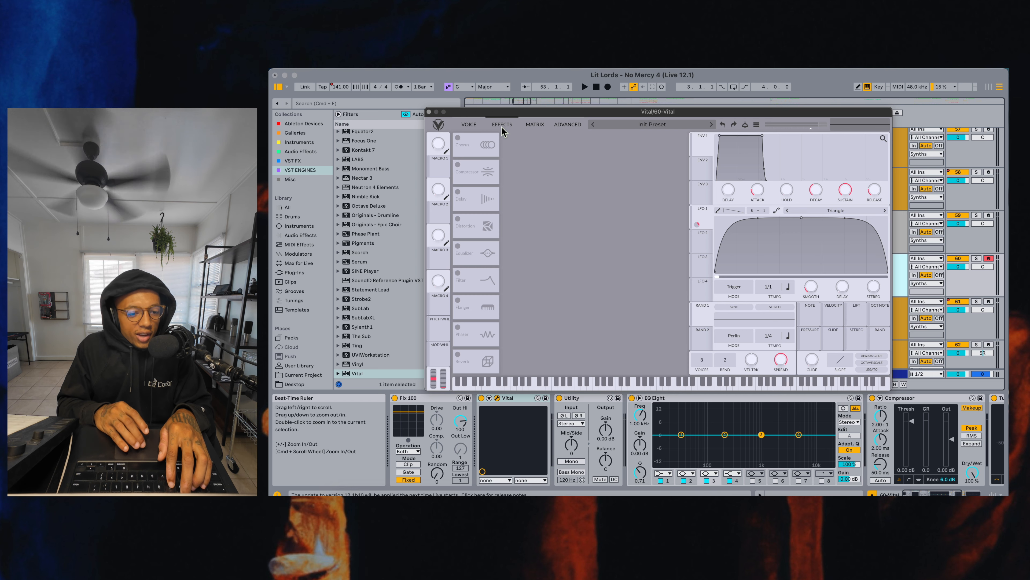
pyautogui.click(458, 165)
pyautogui.moveTo(675, 149)
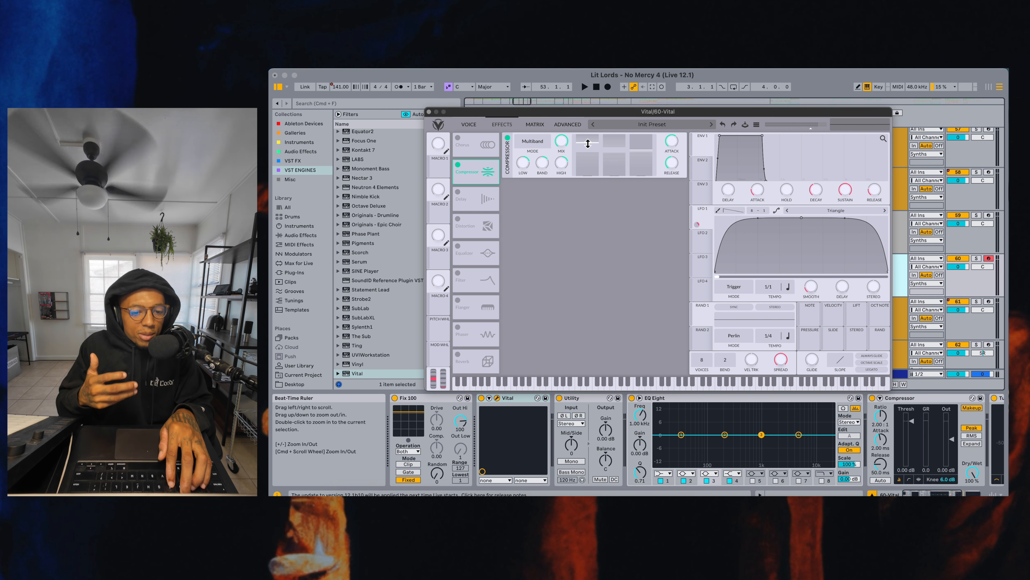
pyautogui.press('f')
pyautogui.press('s')
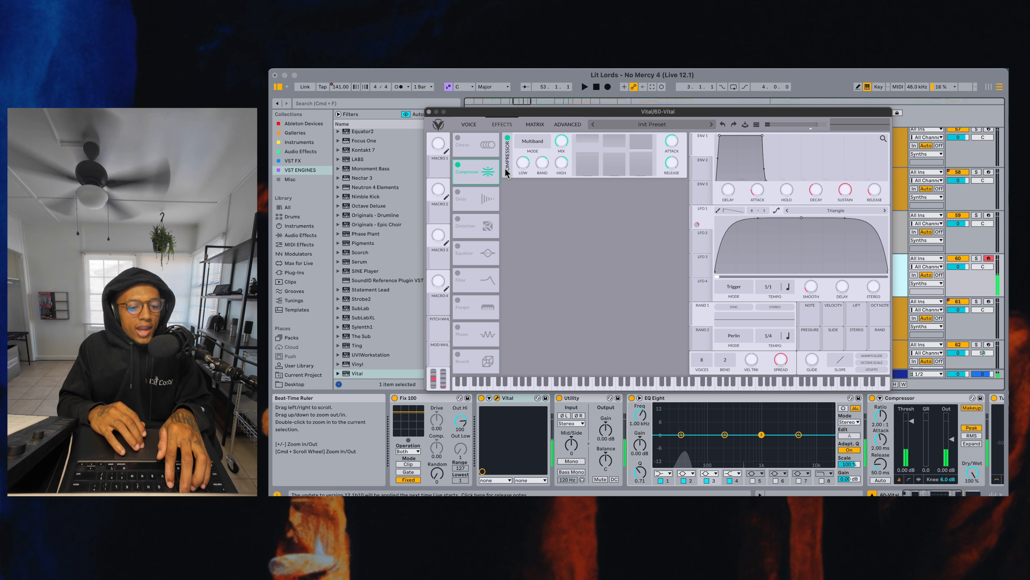
# Enable the Soft Clip distortion effect and place it ahead of the compressor in the effects order
pyautogui.click(459, 227)
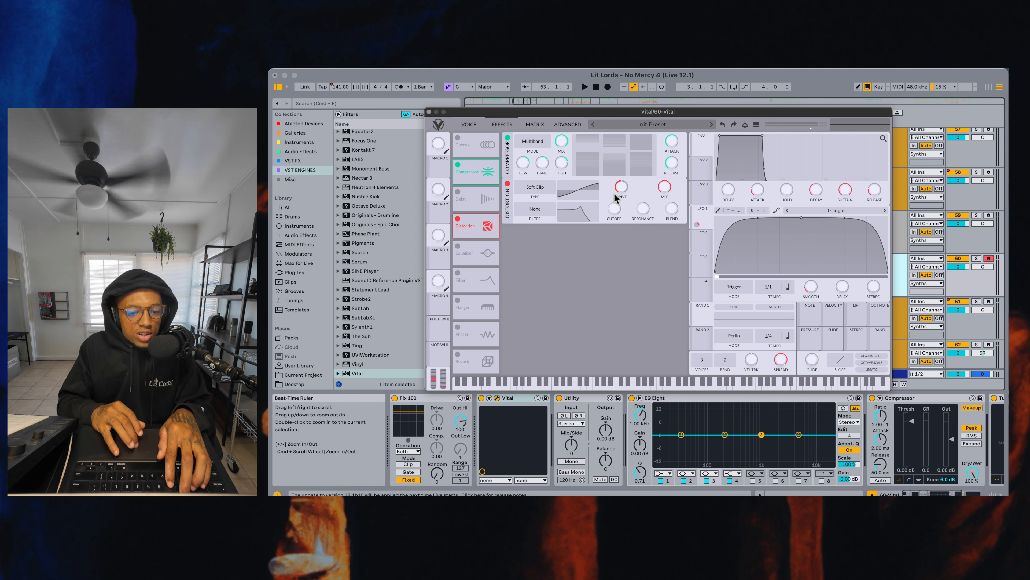
pyautogui.moveTo(476, 226); pyautogui.dragTo(475, 173)
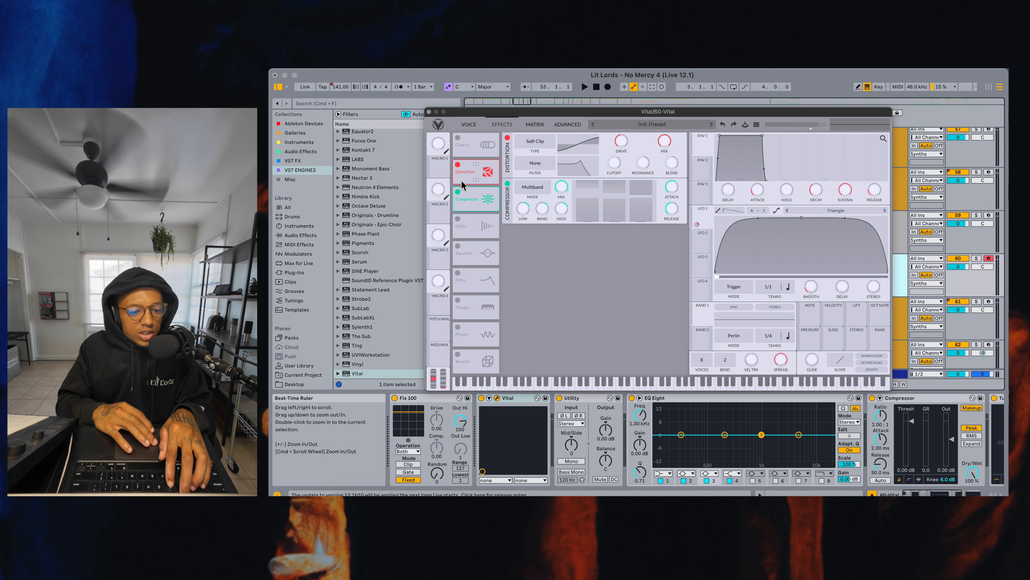
# Compare the bass sound with the distortion active and bypassed, leaving the distortion on
pyautogui.press('s')
pyautogui.press('f')
pyautogui.press('s')
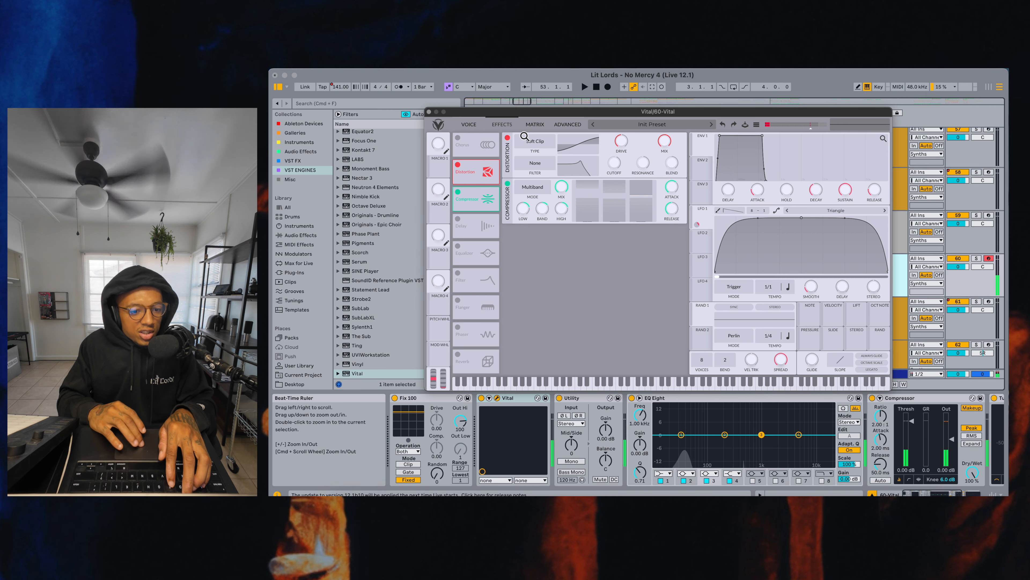
pyautogui.click(458, 165)
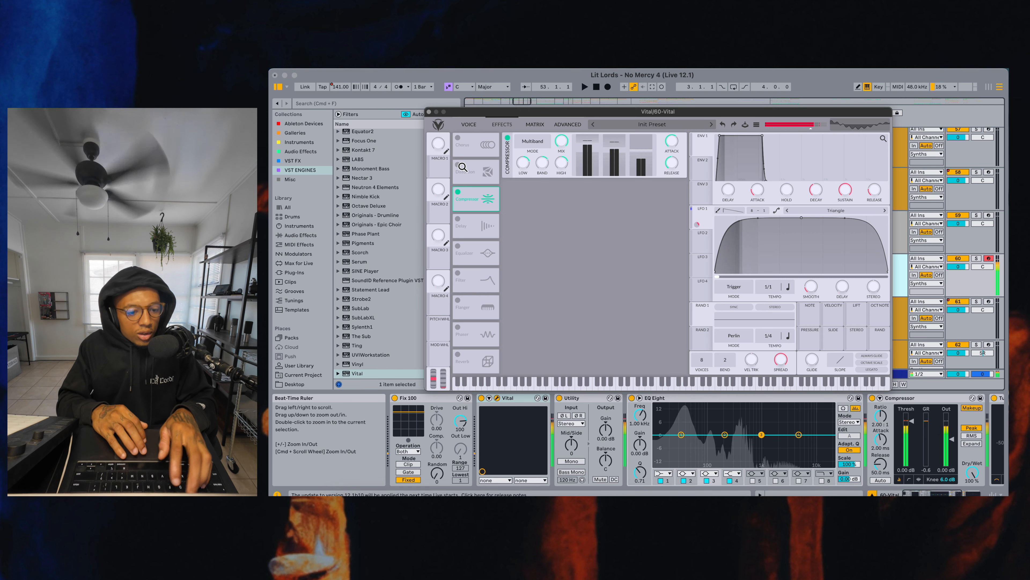
pyautogui.click(458, 166)
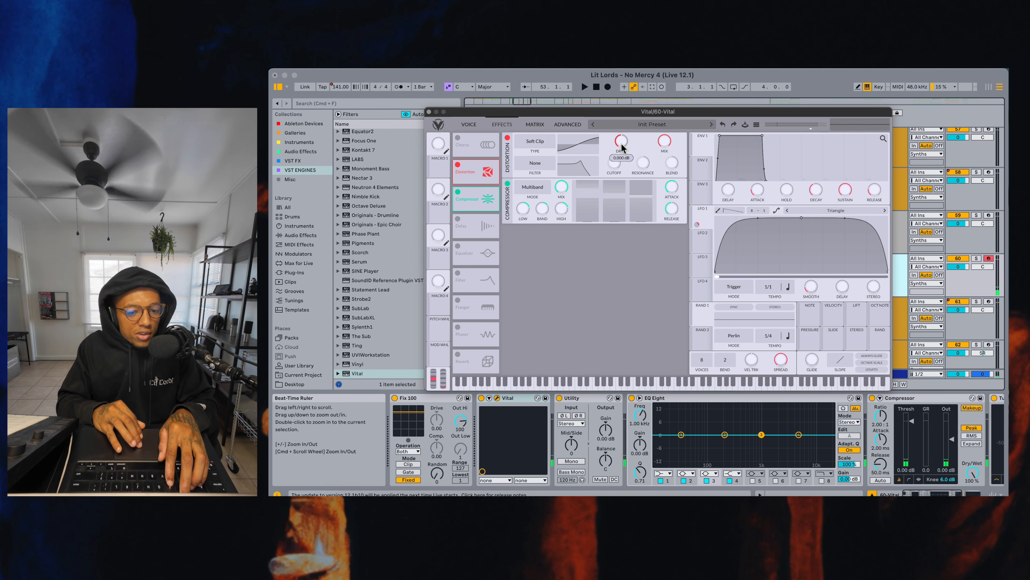
# Increase the Soft Clip distortion's drive well above 0 dB and audition the bass
pyautogui.moveTo(621, 142); pyautogui.dragTo(622, 130)
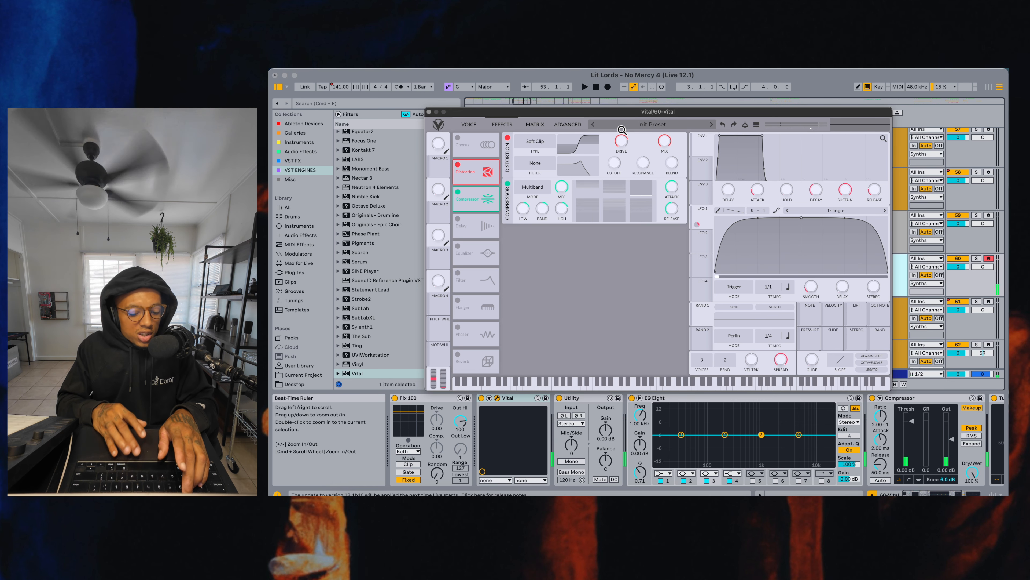
pyautogui.press('s')
pyautogui.press('f')
pyautogui.press('h')
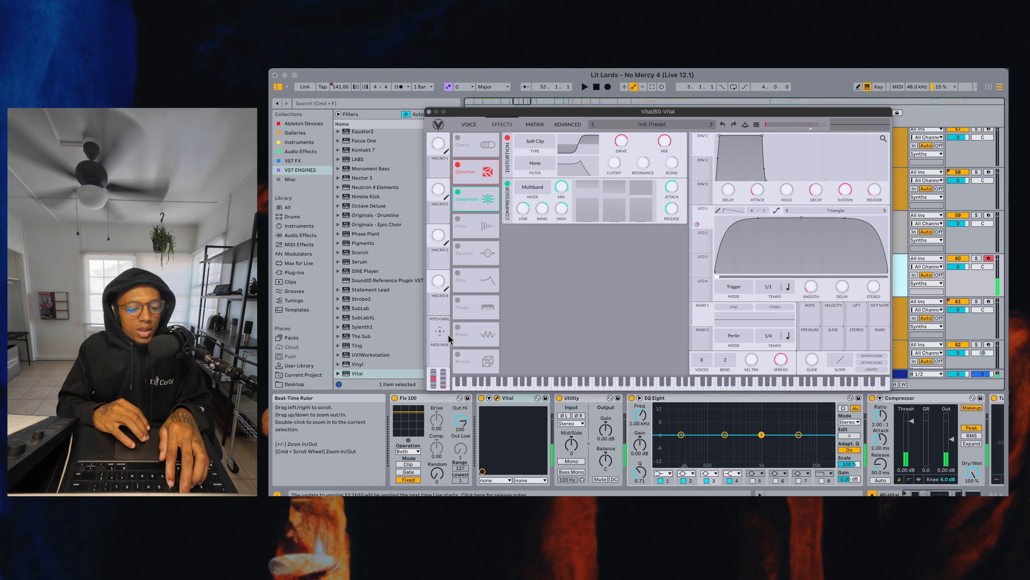
# Enable Vital's Reverb effect, raise its low cut and audition the bass
pyautogui.click(459, 356)
pyautogui.moveTo(529, 239); pyautogui.dragTo(529, 230)
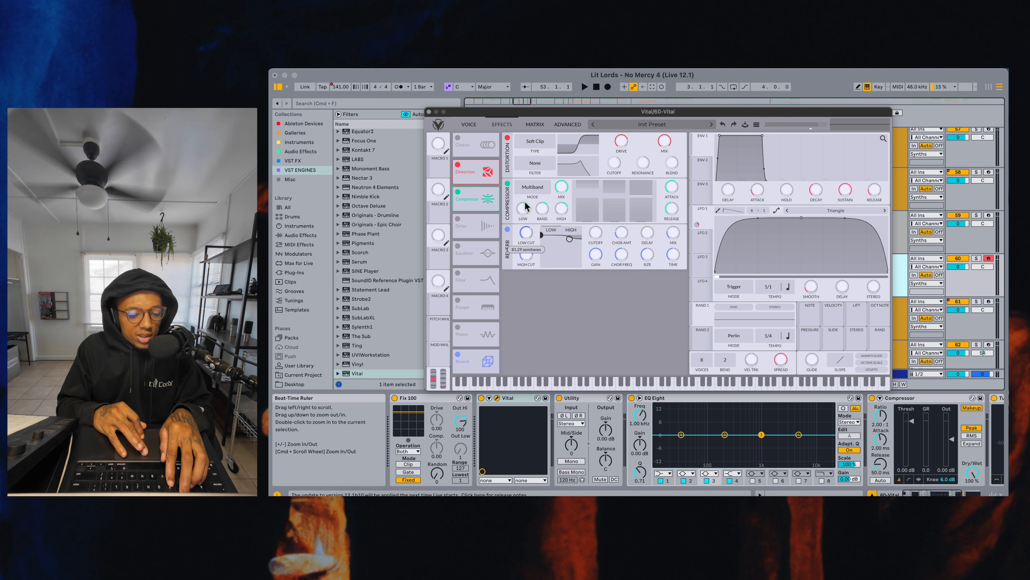
pyautogui.press('s')
pyautogui.moveTo(525, 201); pyautogui.dragTo(526, 201)
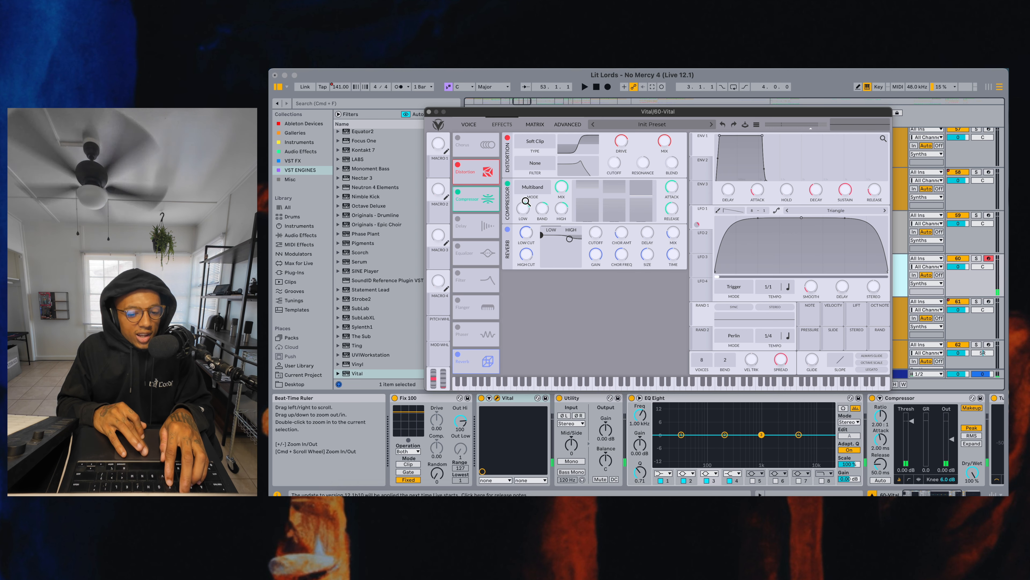
# Set the reverb's time to about 3.98 seconds and audition the bass
pyautogui.moveTo(673, 233)
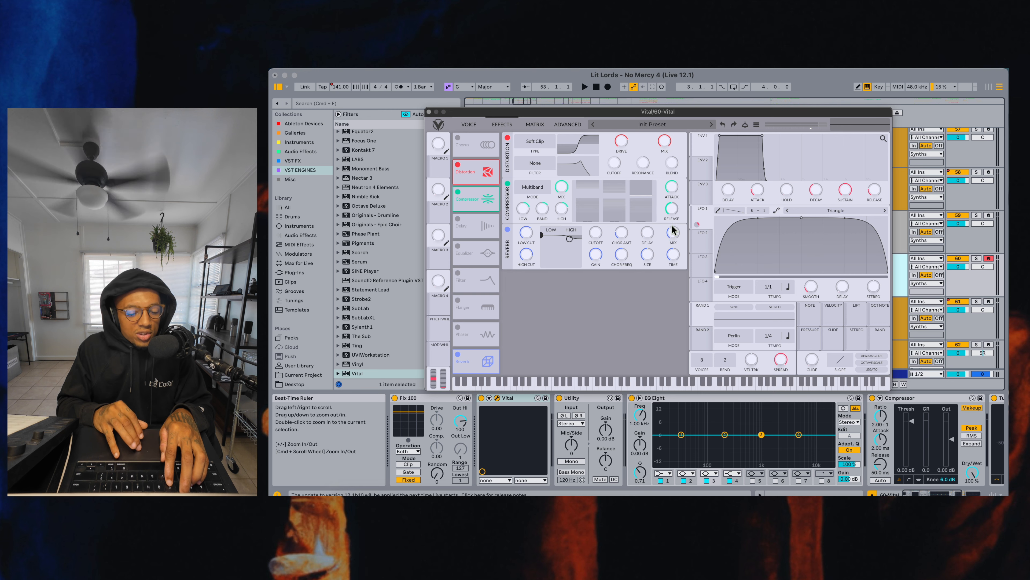
pyautogui.moveTo(675, 259); pyautogui.dragTo(672, 242)
pyautogui.press('s')
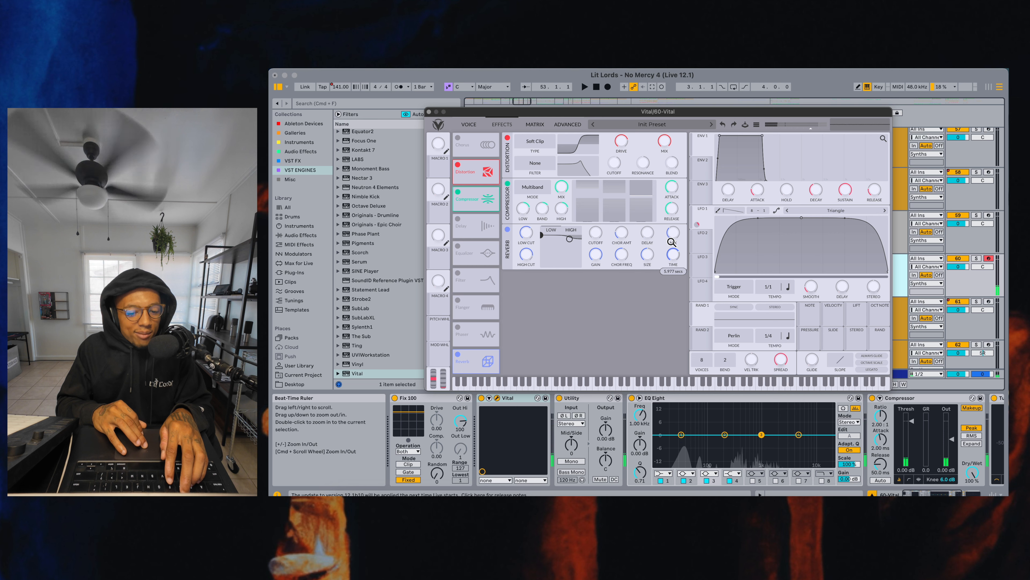
pyautogui.press('f')
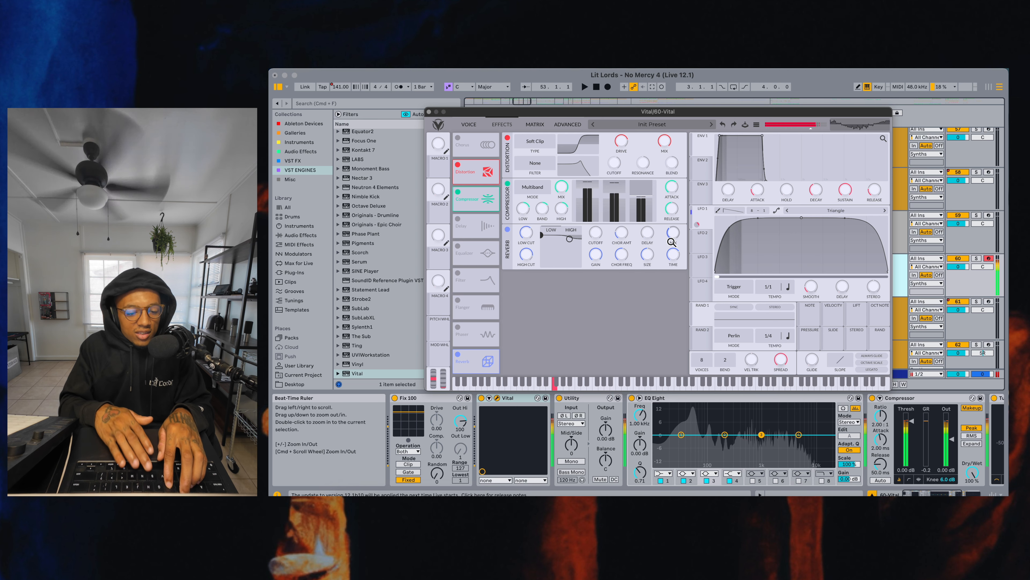
pyautogui.press('s')
# Increase the reverb's size and audition the bass across several notes
pyautogui.moveTo(656, 242); pyautogui.dragTo(649, 221)
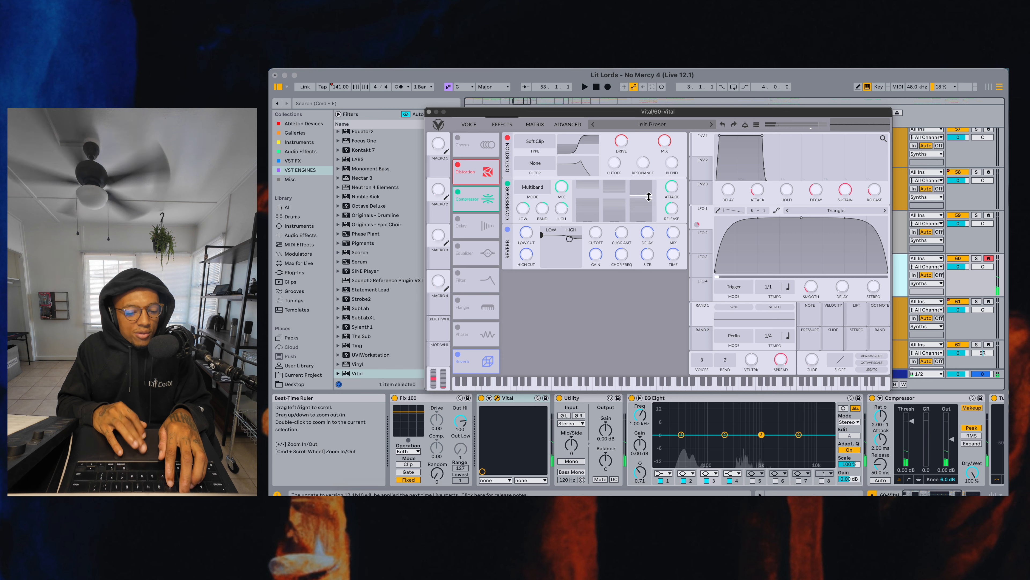
pyautogui.press('s')
pyautogui.press('f')
pyautogui.press('h')
pyautogui.press('s')
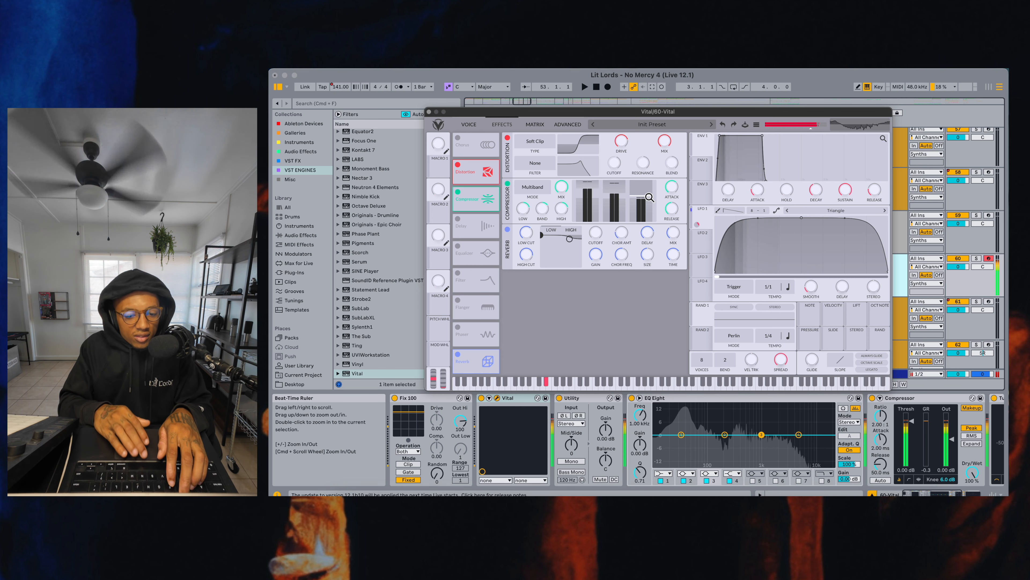
pyautogui.moveTo(624, 233)
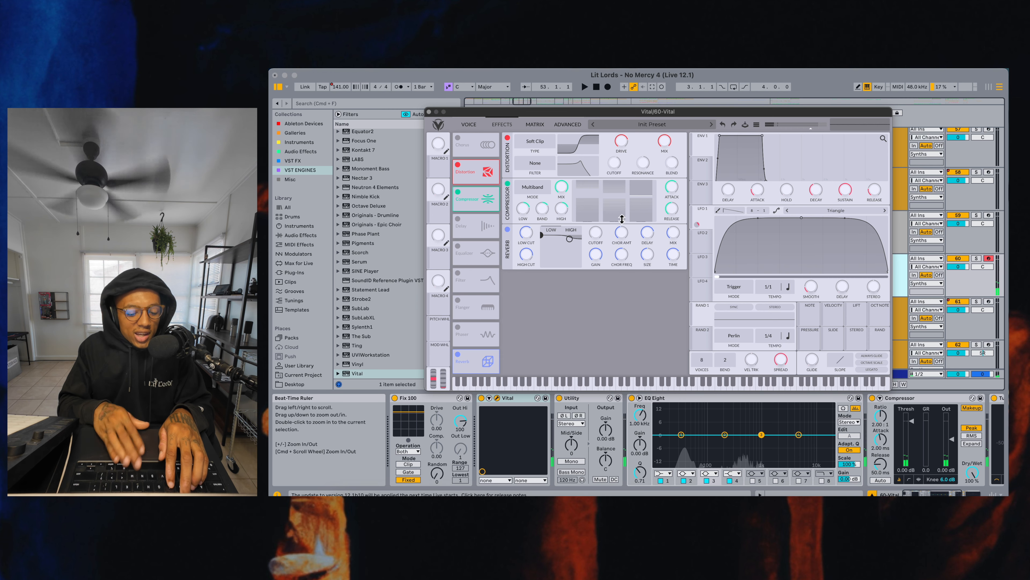
pyautogui.press('u')
pyautogui.press('e')
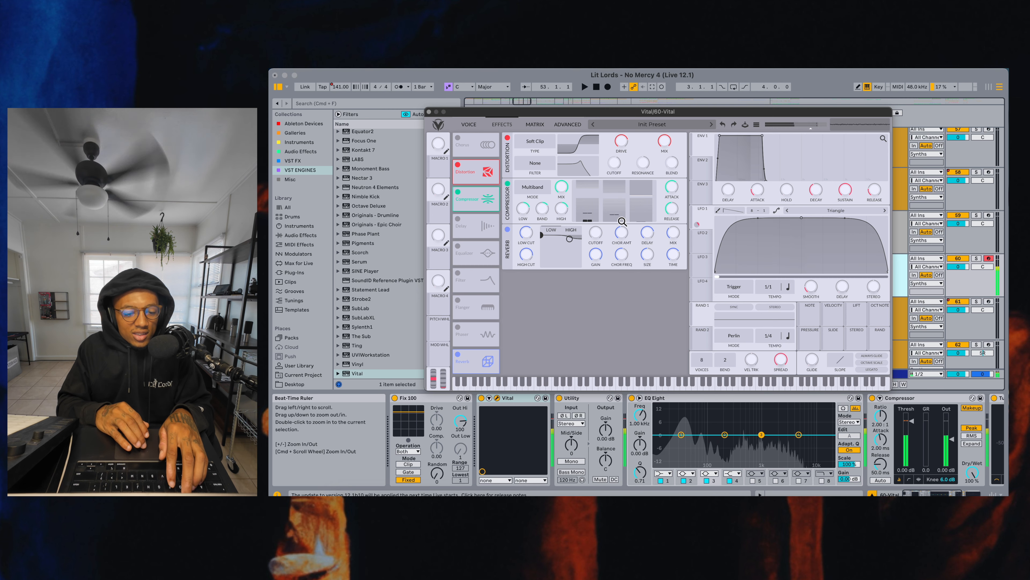
# Set oscillator 3's spectral morph type to Random Amplitudes
pyautogui.click(469, 125)
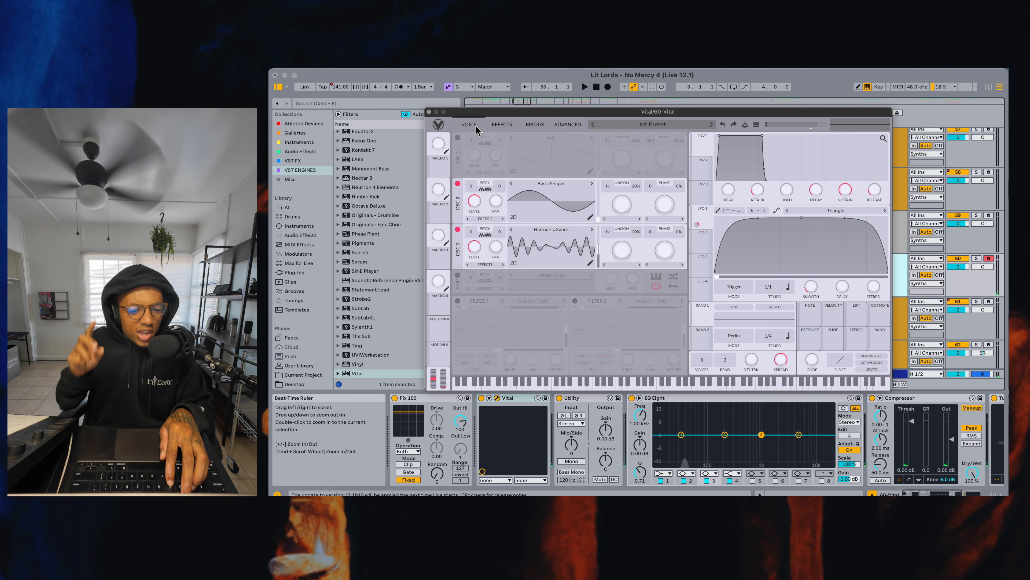
pyautogui.click(617, 264)
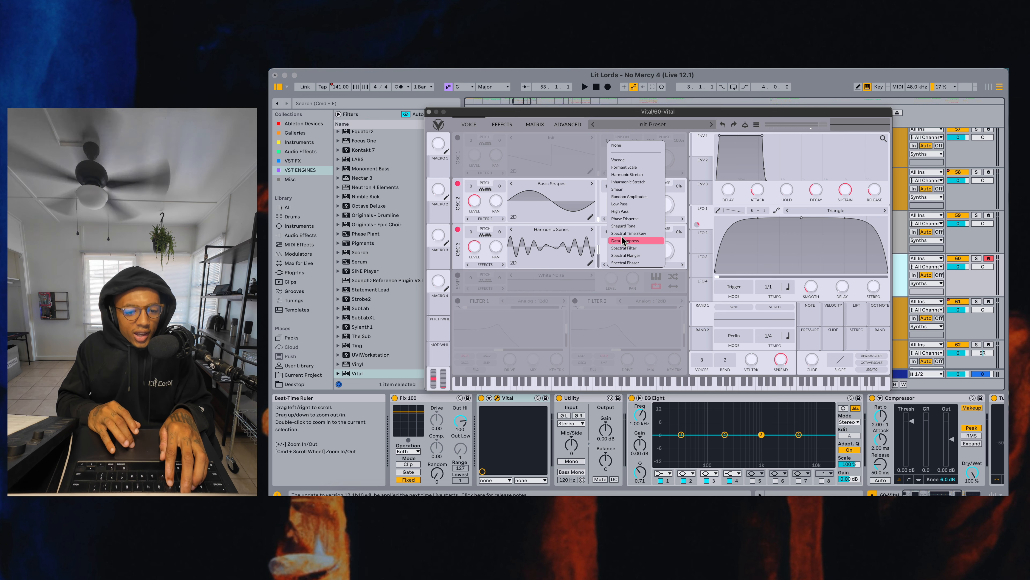
pyautogui.click(625, 198)
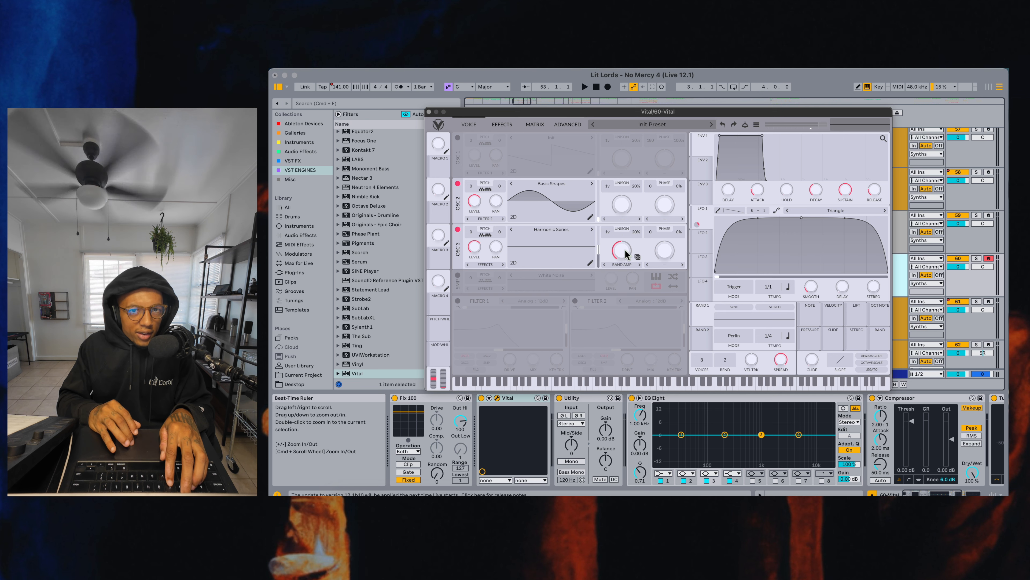
# Raise oscillator 3's Random Amplitudes morph amount to about 66% and audition the bass with repeated notes
pyautogui.press('s')
pyautogui.moveTo(625, 250); pyautogui.dragTo(624, 240)
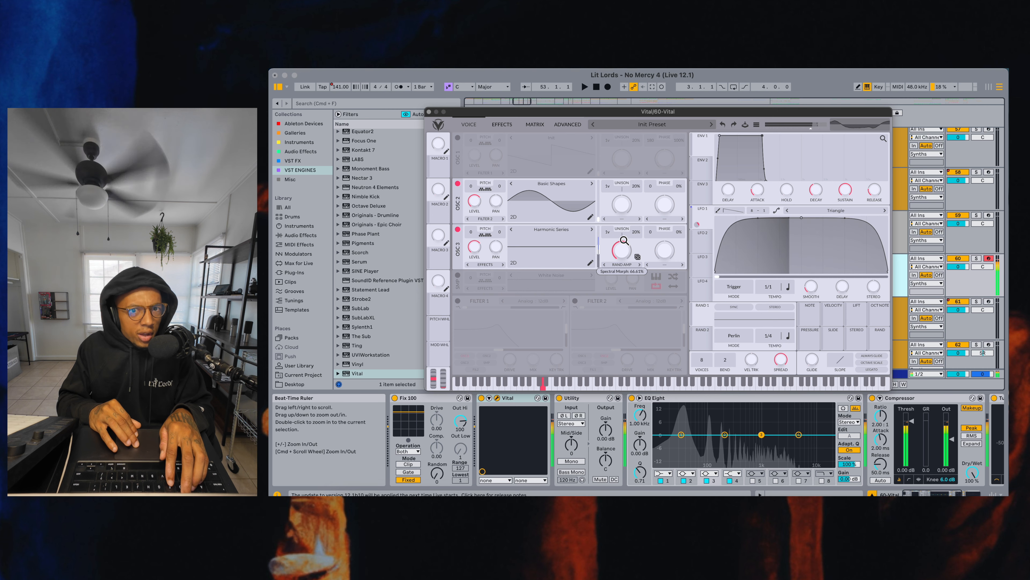
pyautogui.press('h')
pyautogui.press('s')
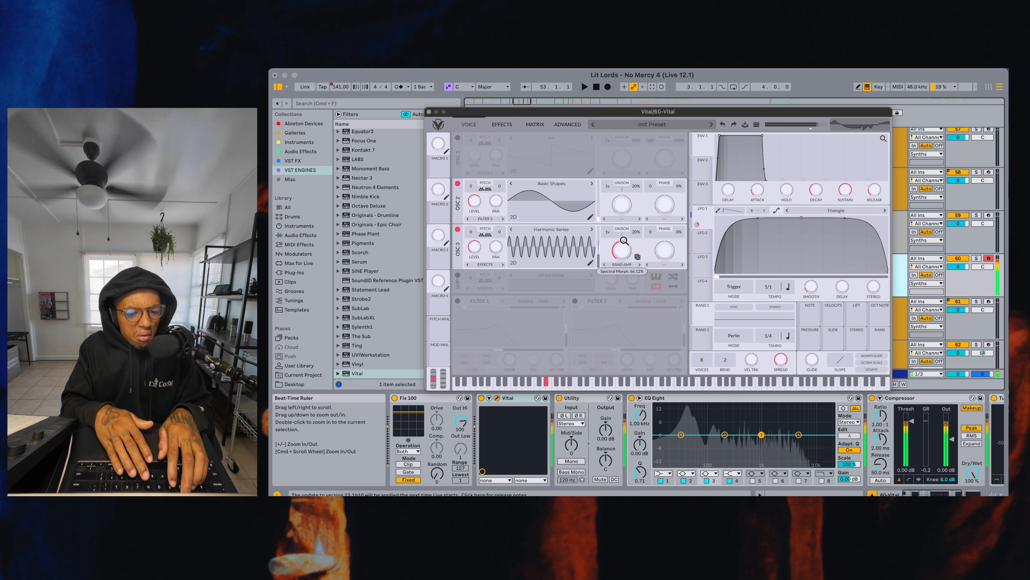
pyautogui.press('s')
pyautogui.press('s')
pyautogui.press('s')
pyautogui.press('s')
pyautogui.press('s')
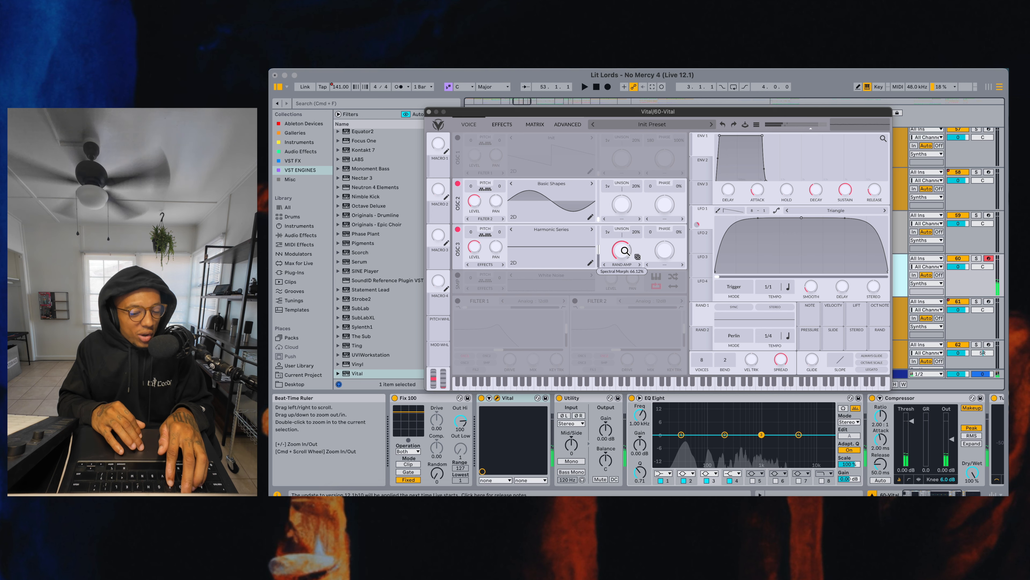
pyautogui.press('s')
# Lower oscillator 3's Random Amplitudes morph amount to about 33% and audition the bass
pyautogui.moveTo(625, 252); pyautogui.dragTo(621, 263)
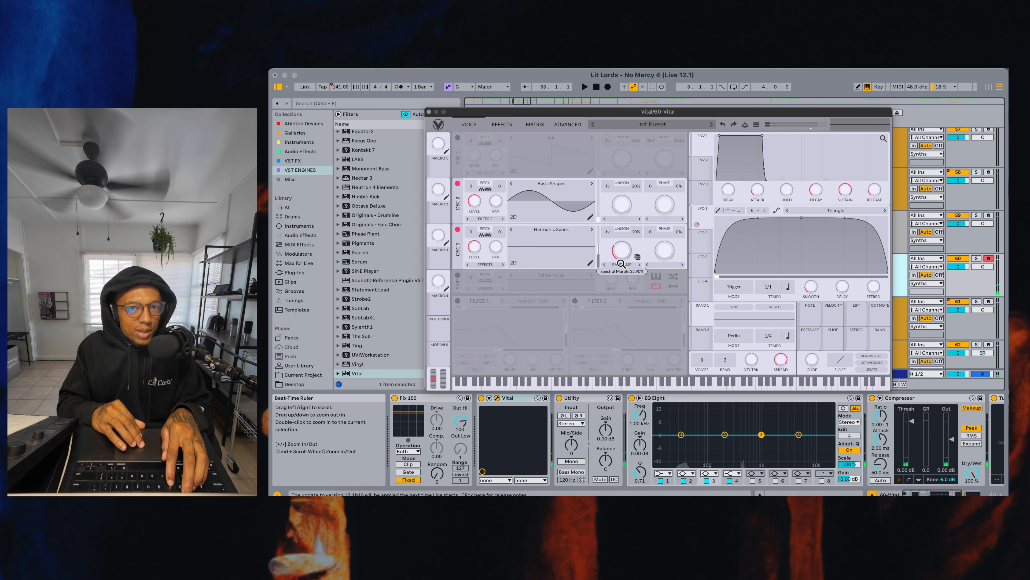
pyautogui.press('s')
pyautogui.press('h')
pyautogui.press('s')
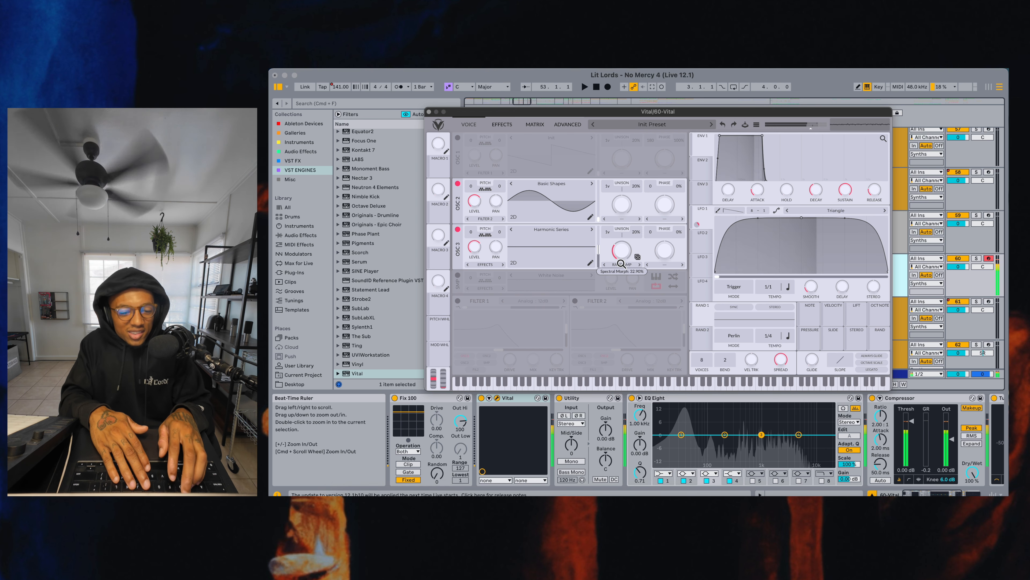
pyautogui.press('h')
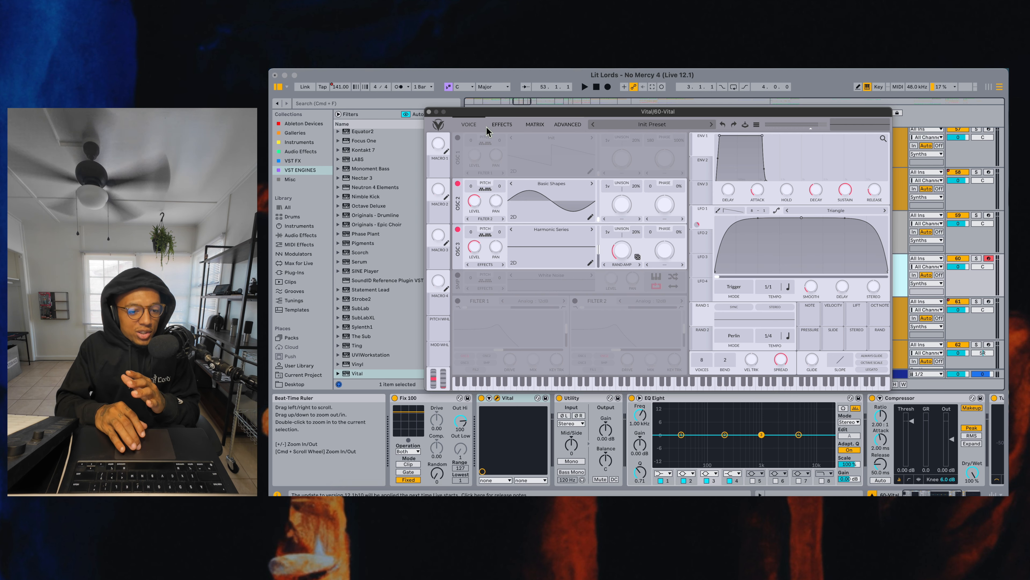
# Review the distortion, compressor and reverb settings in Vital and return to the oscillator view
pyautogui.click(500, 125)
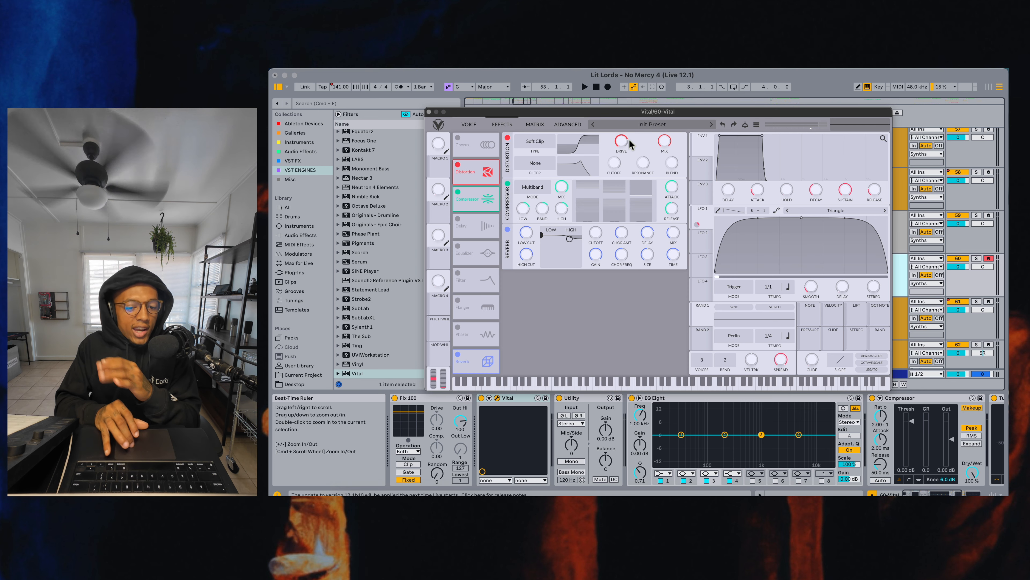
pyautogui.click(474, 125)
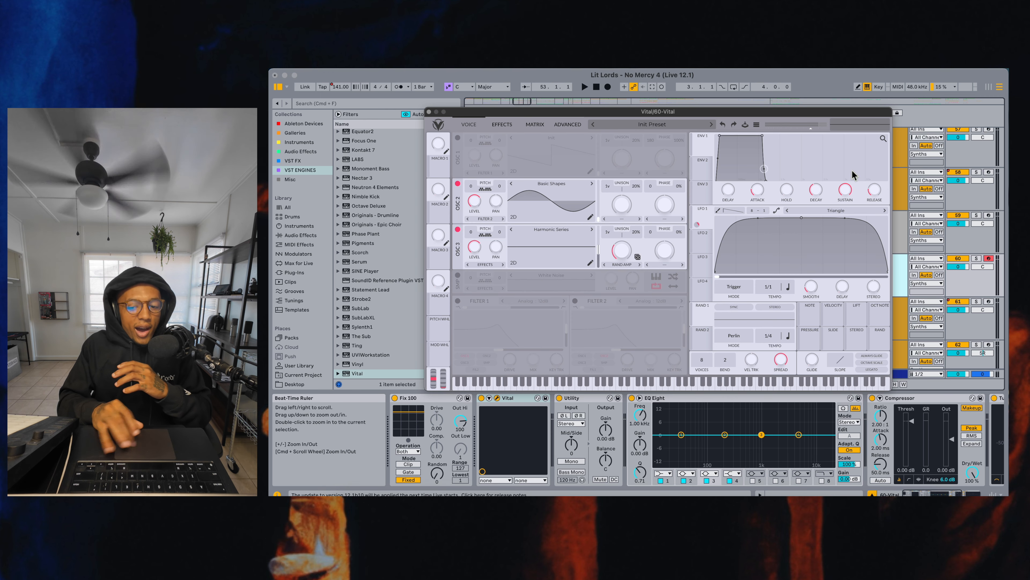
# Arm track 58, audition its finished bass and examine its effects chain through to SuperPlate
pyautogui.click(989, 172)
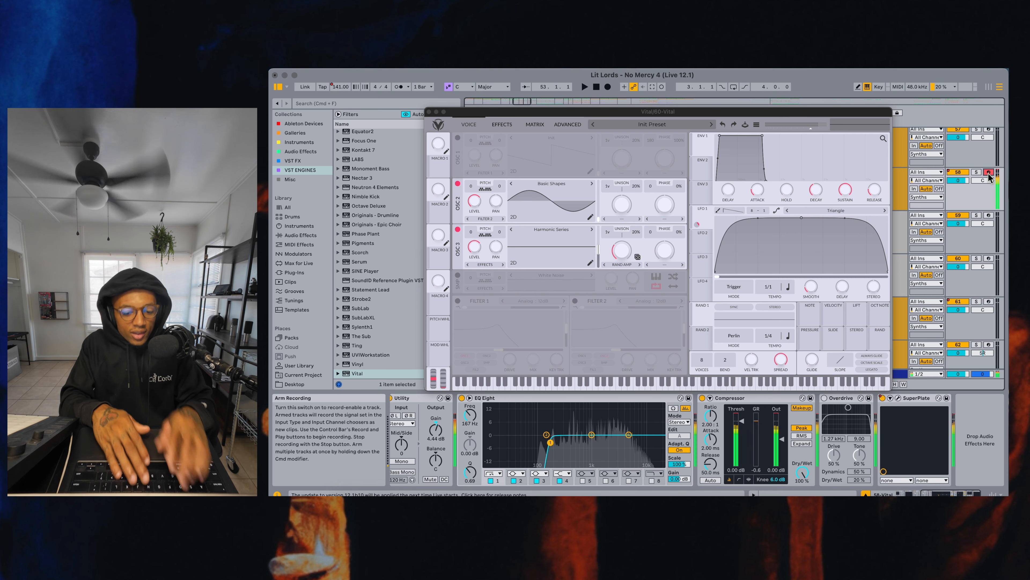
pyautogui.hscroll(-5, 761, 451)
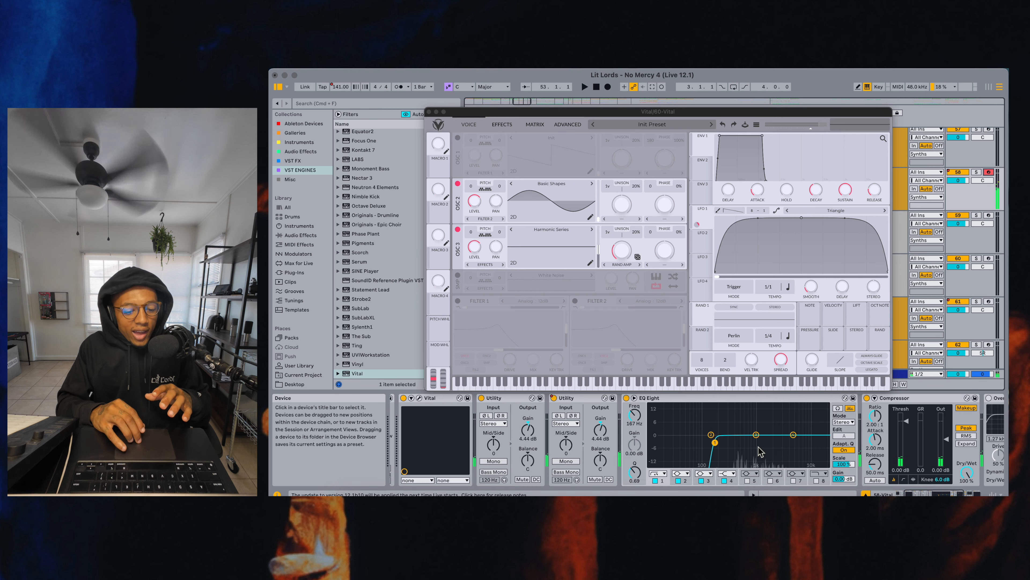
pyautogui.hscroll(-4, 601, 433)
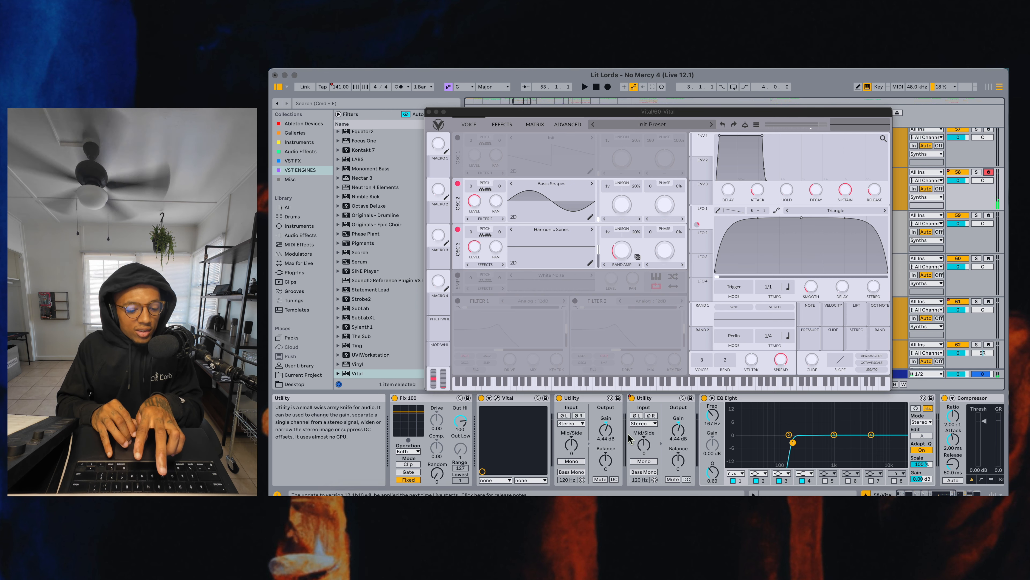
pyautogui.hscroll(5, 629, 438)
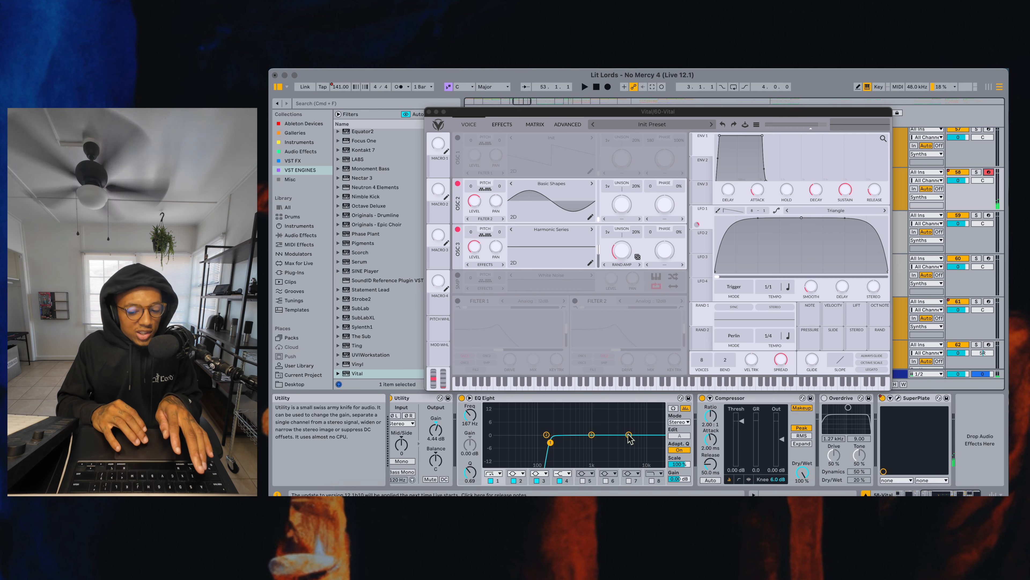
pyautogui.click(900, 404)
pyautogui.click(900, 403)
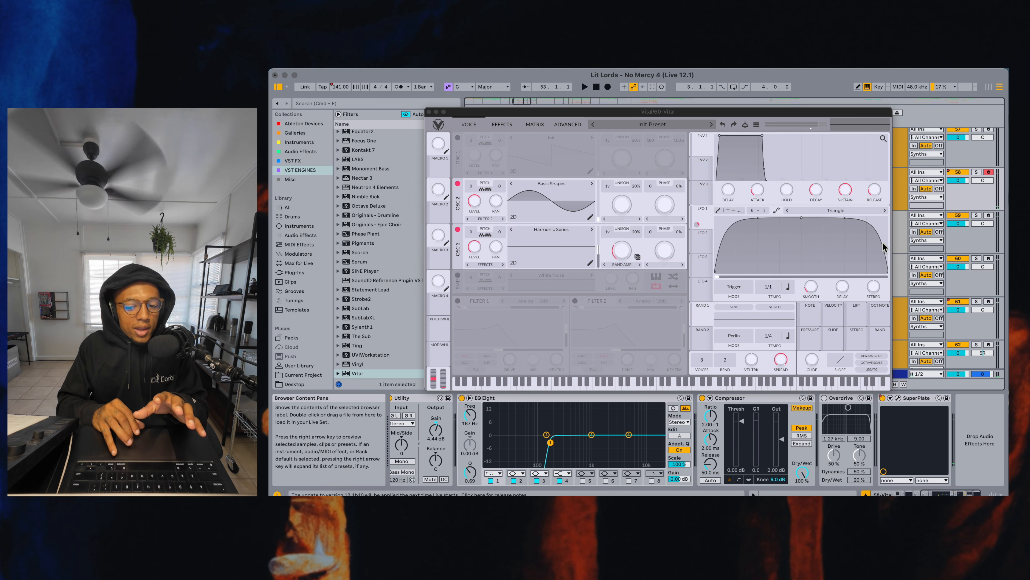
# Select and arm track 60 again and play its Vital bass for comparison
pyautogui.click(900, 274)
pyautogui.click(989, 259)
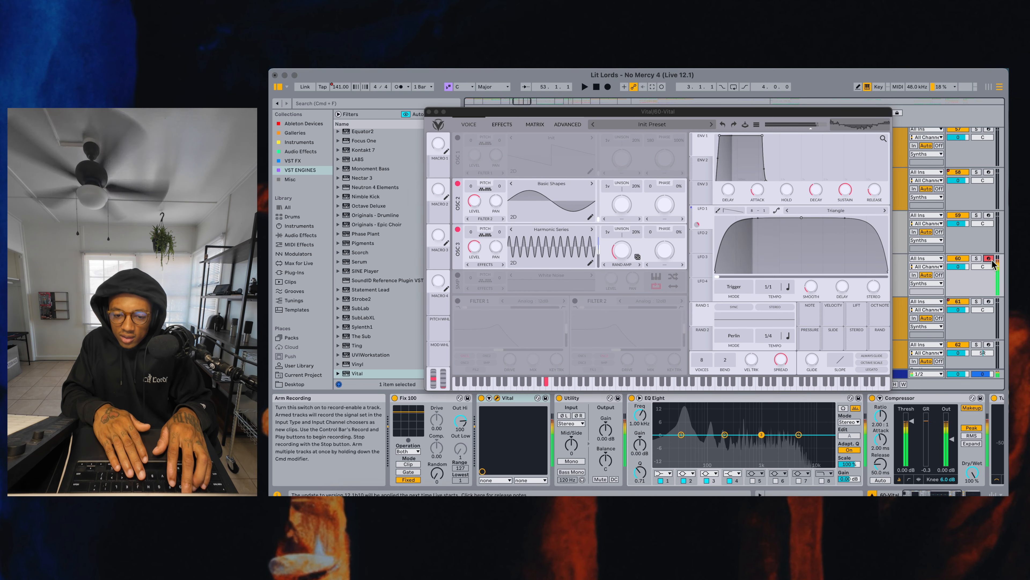
pyautogui.press('f')
pyautogui.press('s')
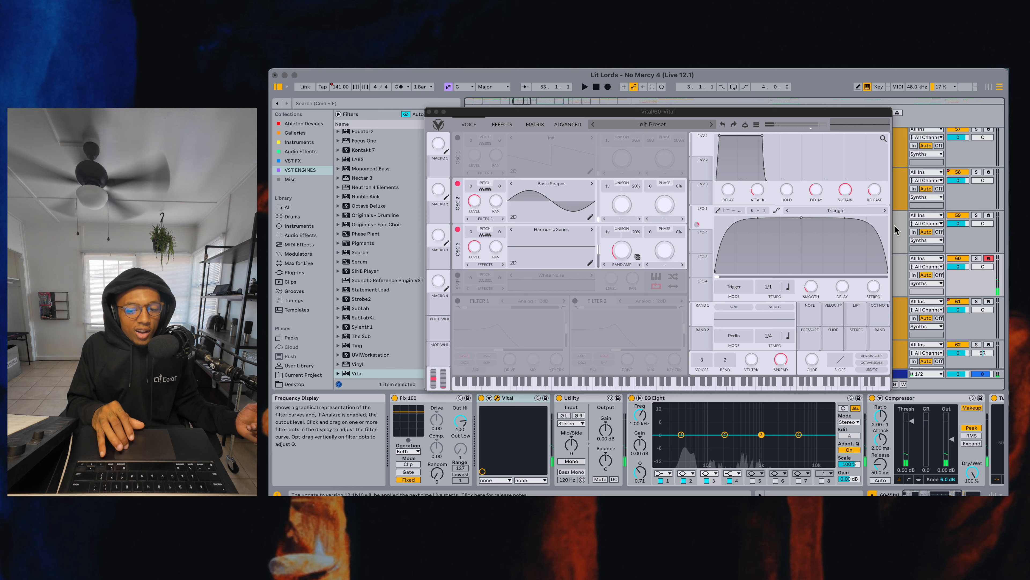
# Examine track 58's device chain once more, then reselect track 60 and audition its bass
pyautogui.click(900, 188)
pyautogui.hscroll(-3, 602, 459)
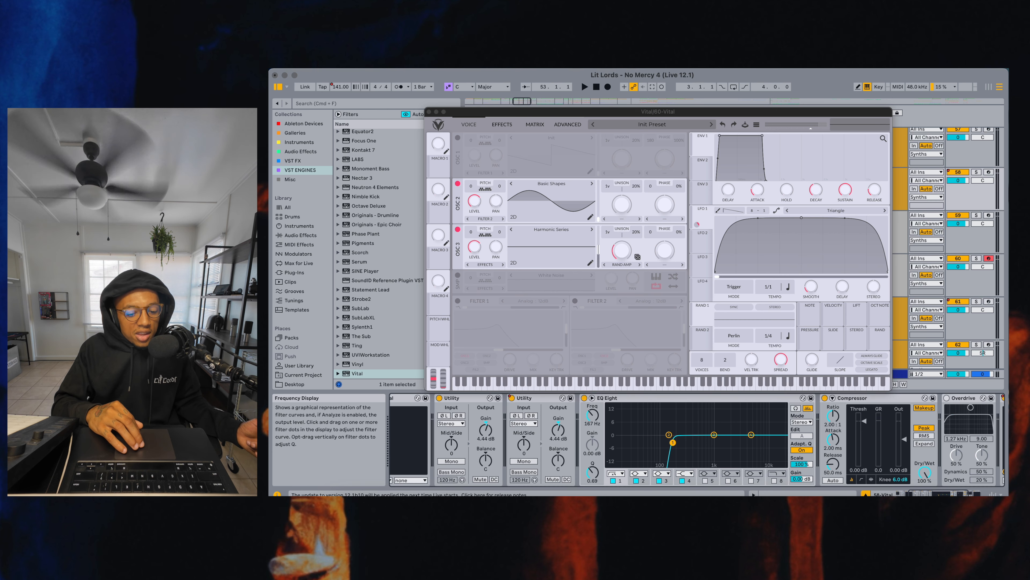
pyautogui.click(899, 273)
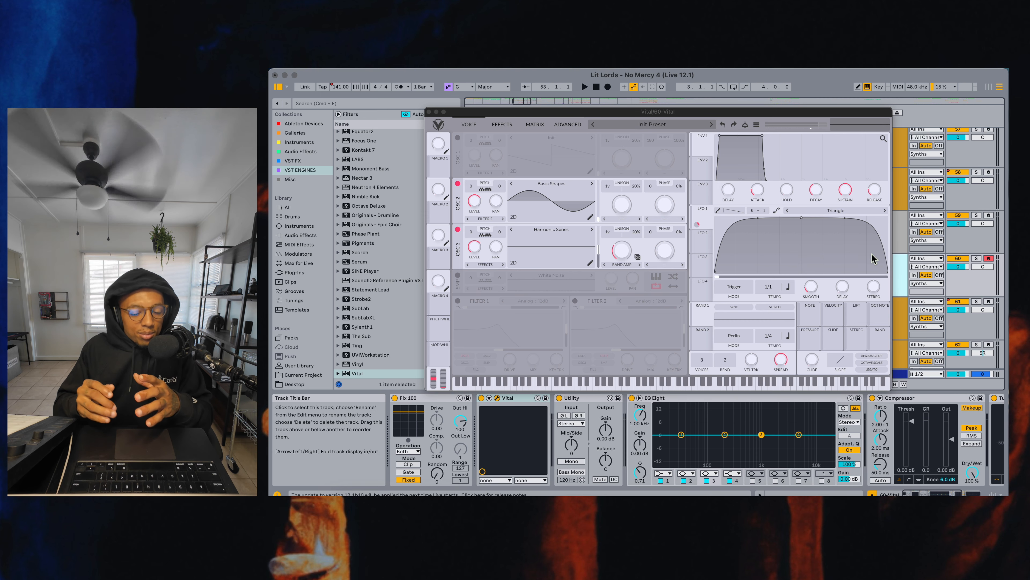
pyautogui.press('s')
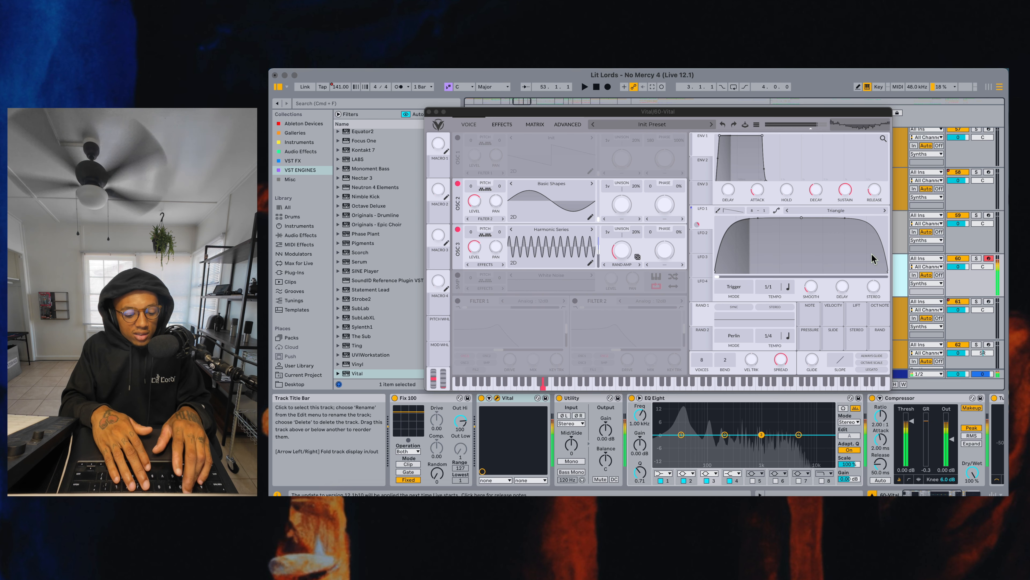